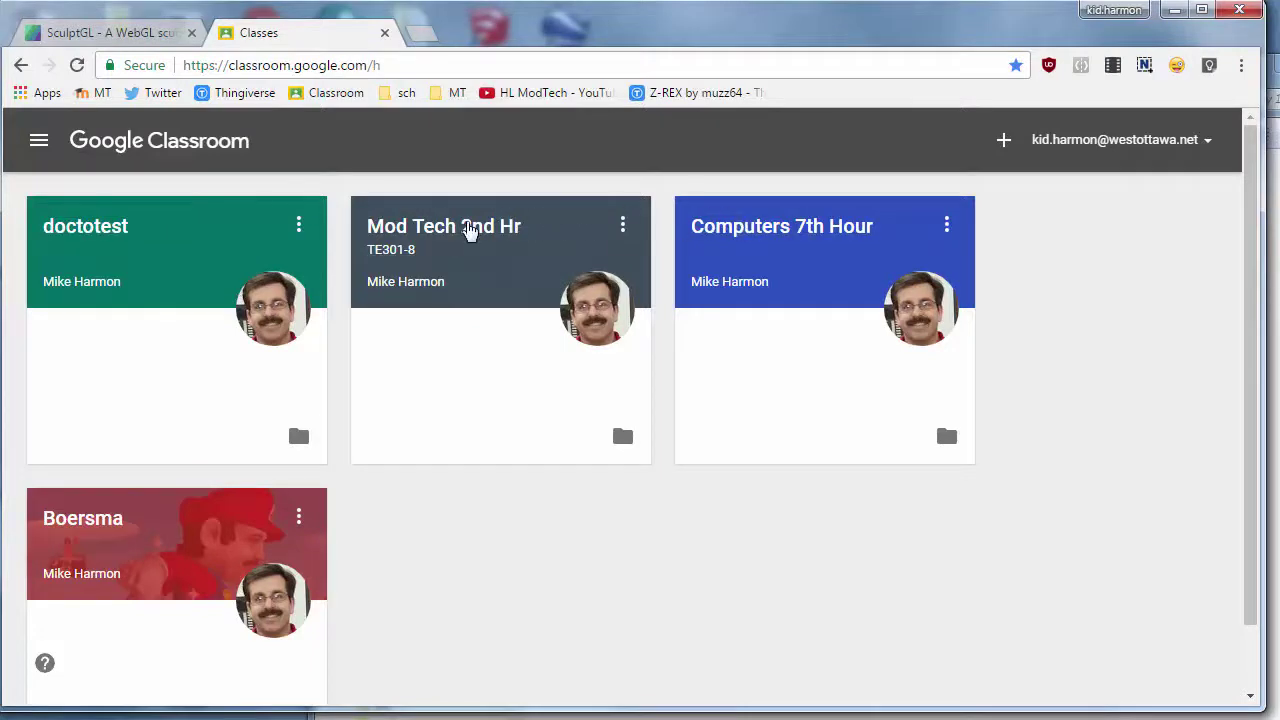
# Open the Mod Tech 2nd Hr class, find the April 12 lesson post and bring up the SculptGL sculpting app linked in it.
pyautogui.click(495, 232)
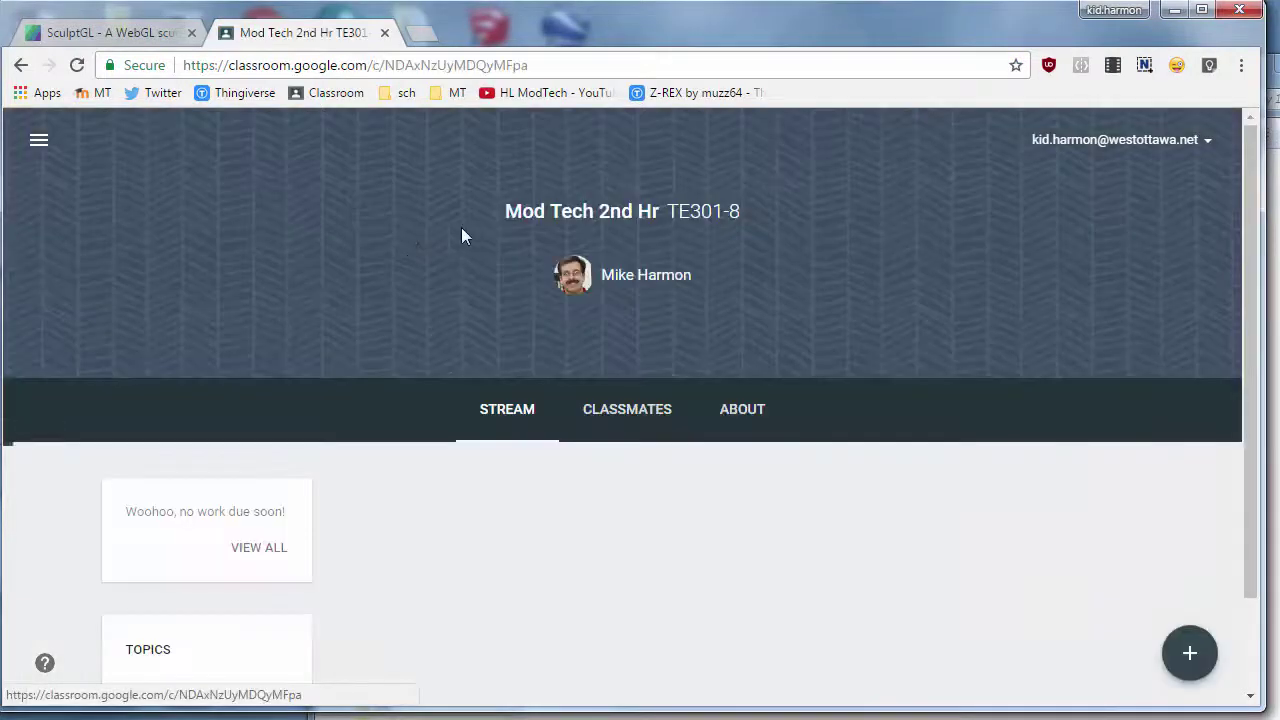
pyautogui.scroll(-1, 341, 452)
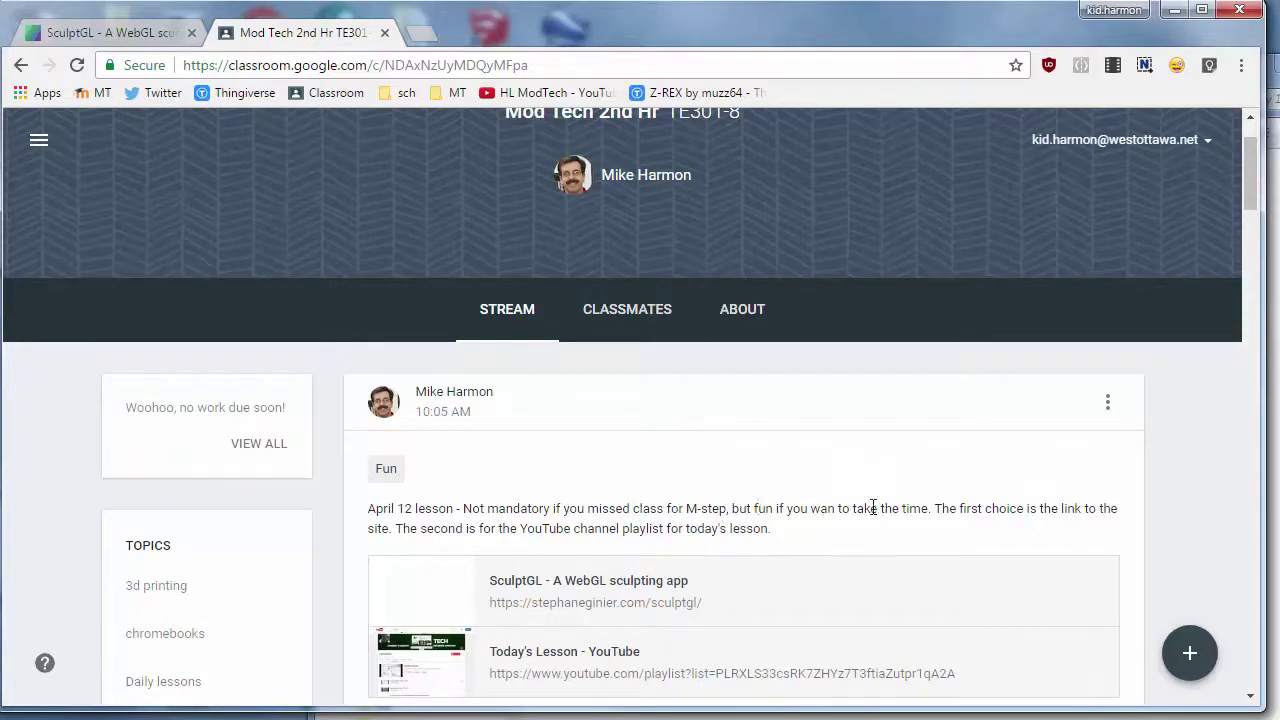
pyautogui.scroll(-1, 655, 503)
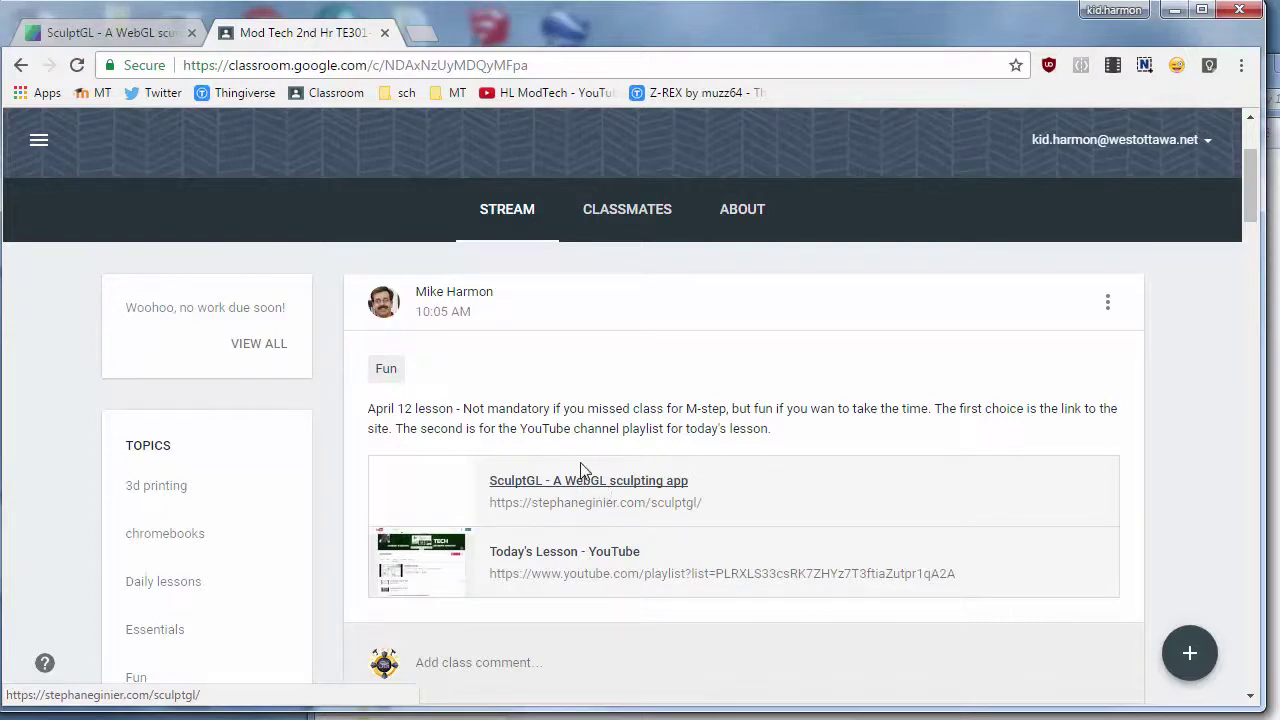
pyautogui.click(581, 470)
pyautogui.click(329, 34)
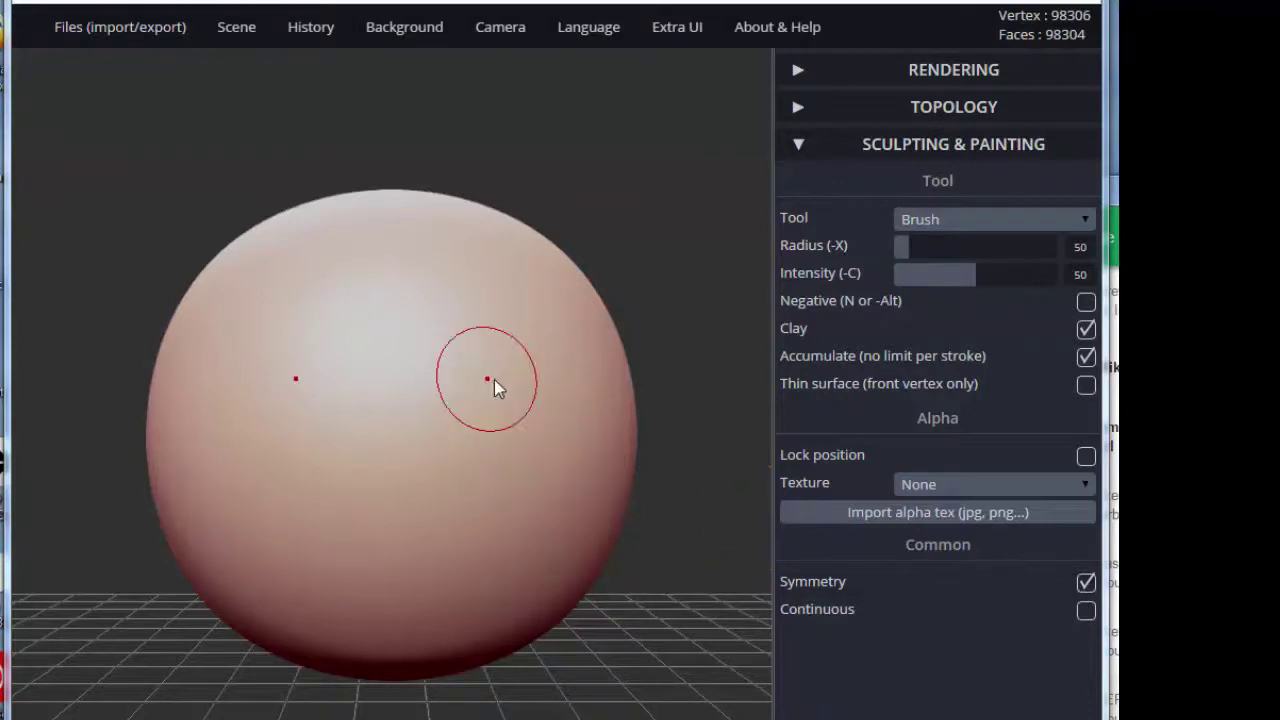
# Turn Symmetry off and raise a round nose bump at the front centre of the sphere with the Brush tool.
pyautogui.click(1086, 583)
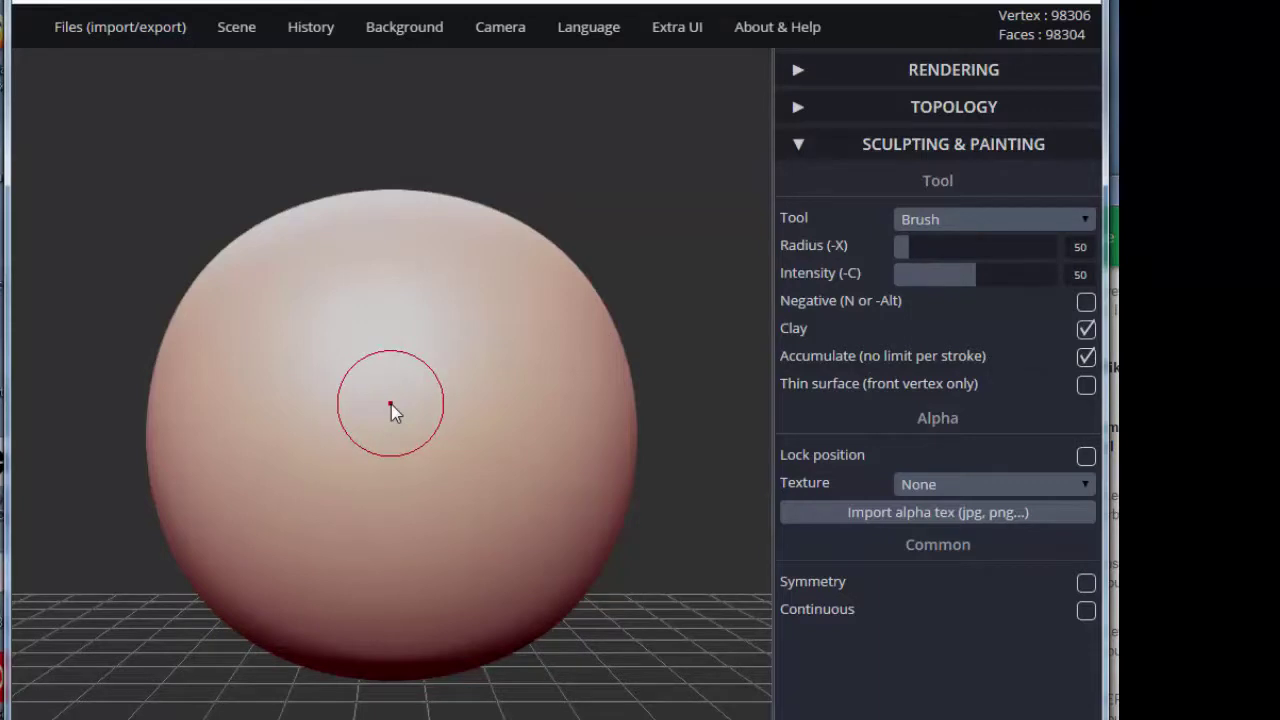
pyautogui.moveTo(400, 401); pyautogui.dragTo(391, 406)
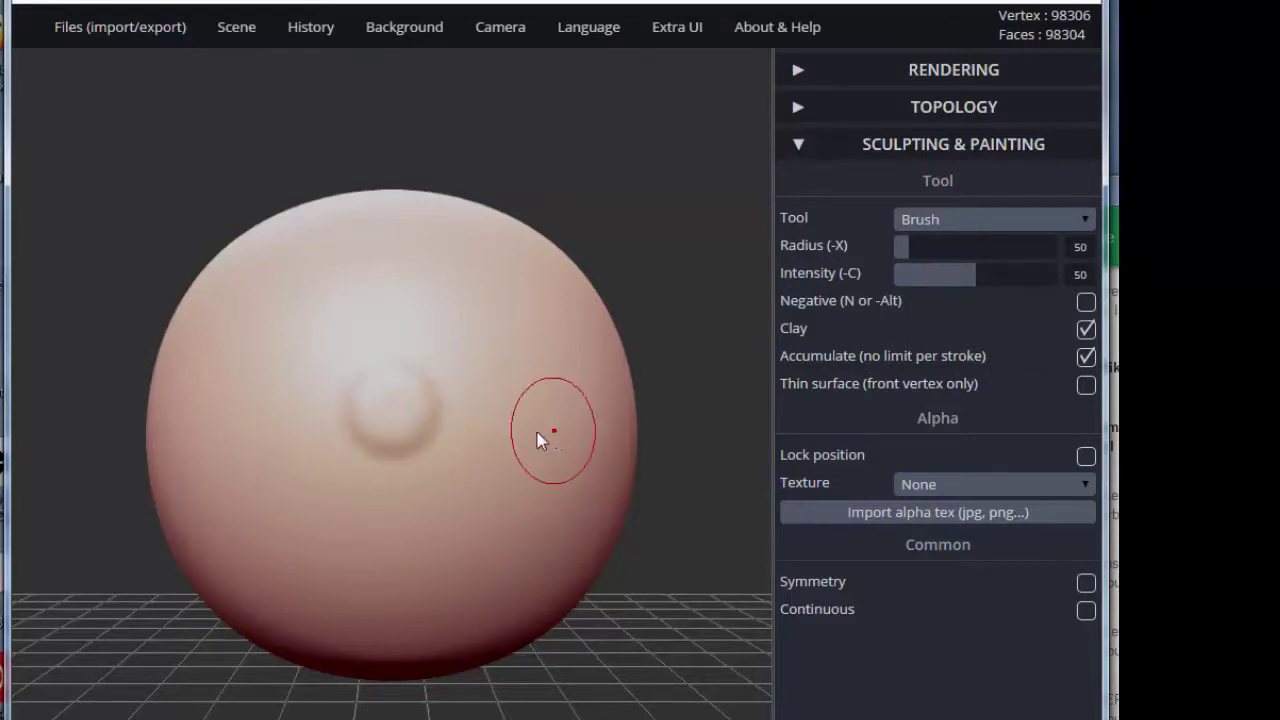
pyautogui.moveTo(374, 402)
pyautogui.mouseDown()
pyautogui.moveTo(404, 420)
pyautogui.moveTo(398, 400)
pyautogui.moveTo(401, 414)
pyautogui.mouseUp()
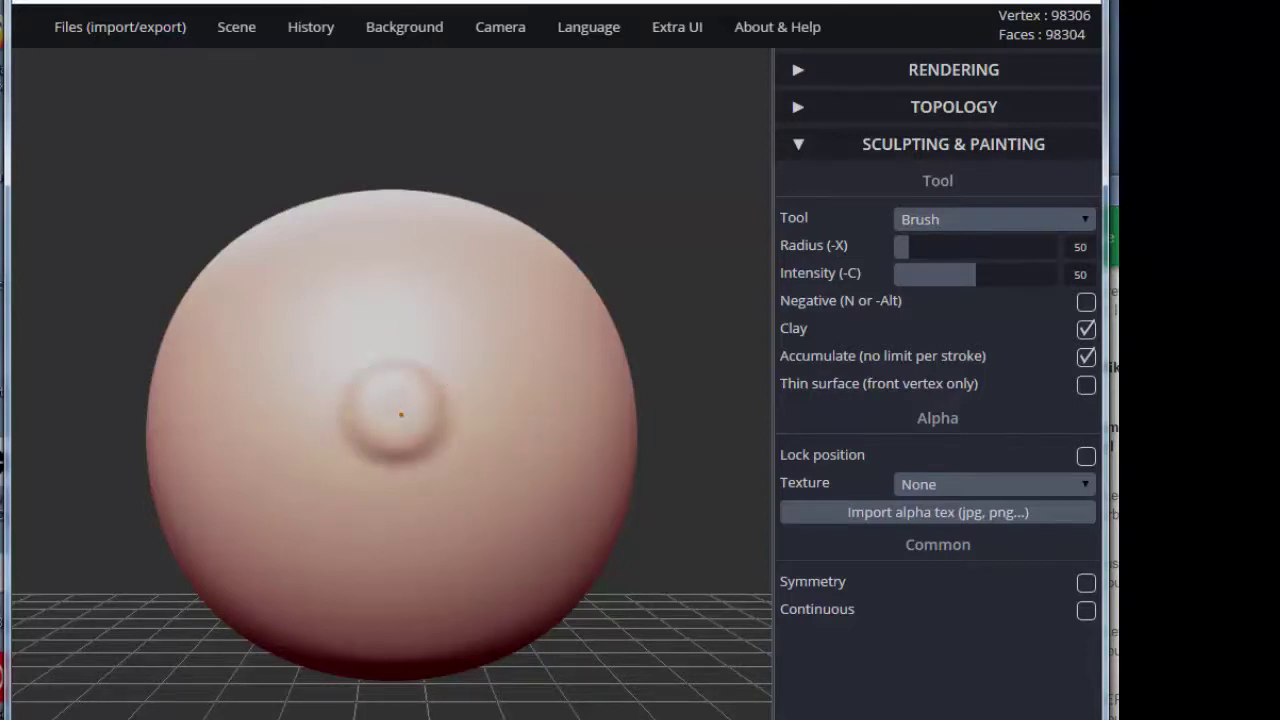
# Examine the sphere and its nose bump from several sides and distances.
pyautogui.moveTo(591, 420)
pyautogui.mouseDown(button='middle')
pyautogui.moveTo(440, 417)
pyautogui.moveTo(634, 429)
pyautogui.moveTo(534, 420)
pyautogui.moveTo(551, 414)
pyautogui.mouseUp(button='middle')
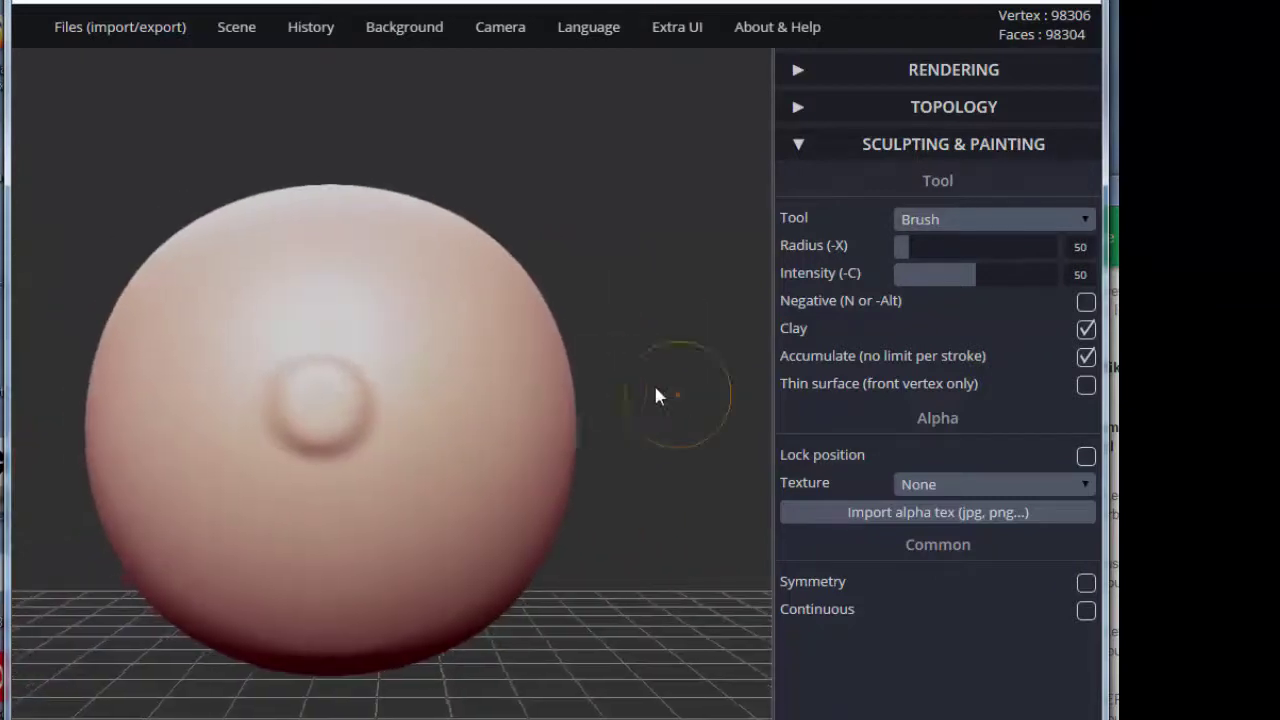
pyautogui.moveTo(674, 386)
pyautogui.mouseDown()
pyautogui.moveTo(490, 386)
pyautogui.moveTo(543, 386)
pyautogui.mouseUp()
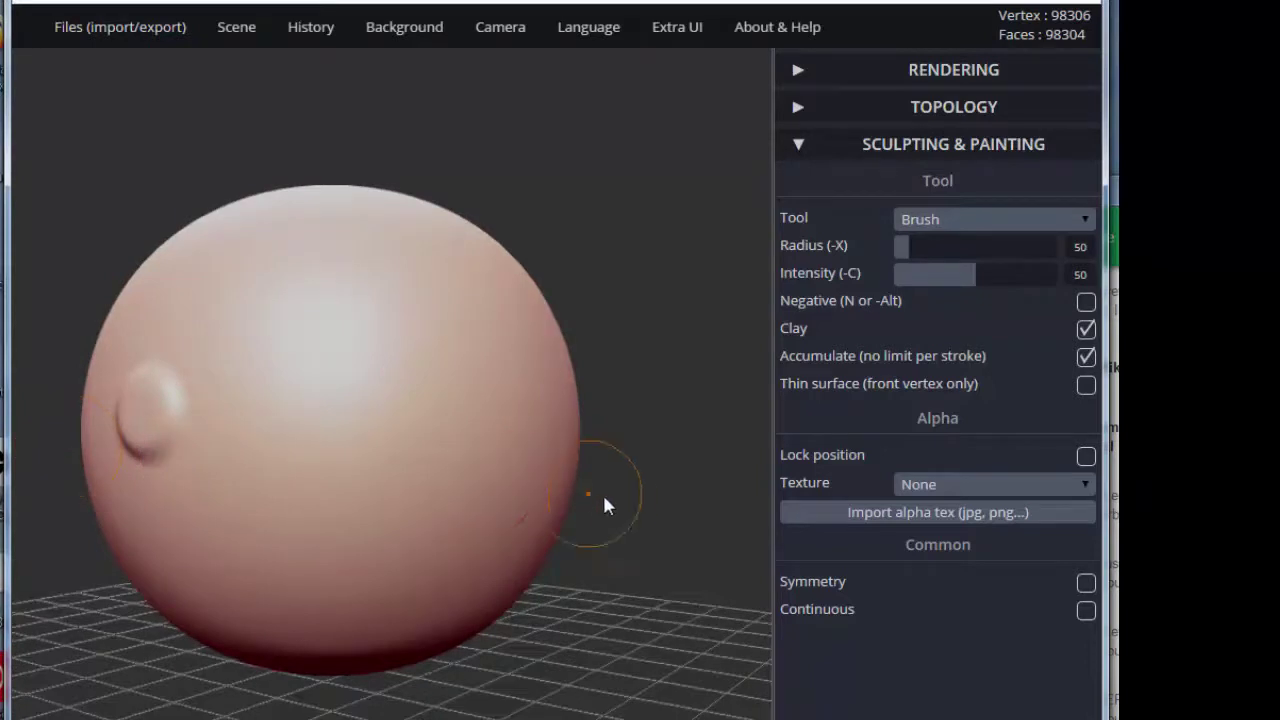
pyautogui.moveTo(604, 497); pyautogui.dragTo(429, 486)
pyautogui.moveTo(230, 447); pyautogui.dragTo(587, 460, button='right')
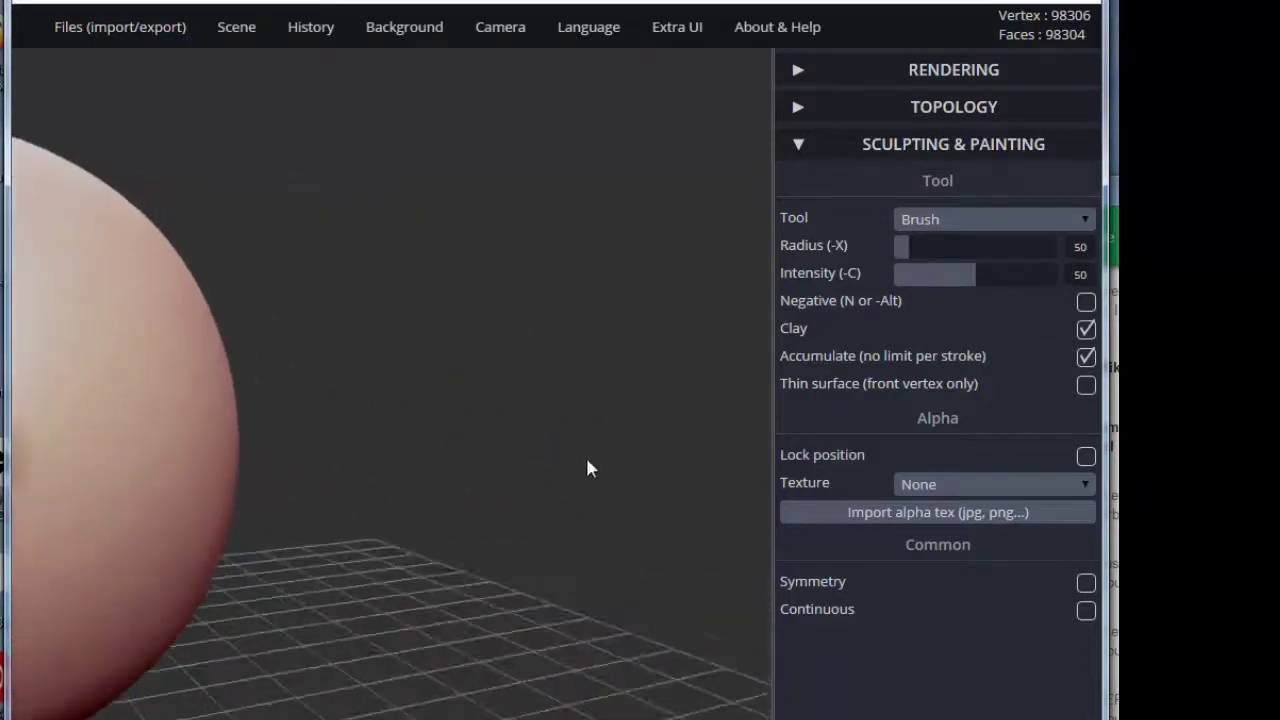
pyautogui.moveTo(587, 468)
pyautogui.mouseDown()
pyautogui.moveTo(214, 434)
pyautogui.moveTo(89, 456)
pyautogui.moveTo(152, 465)
pyautogui.mouseUp()
pyautogui.scroll(1, 134, 452)
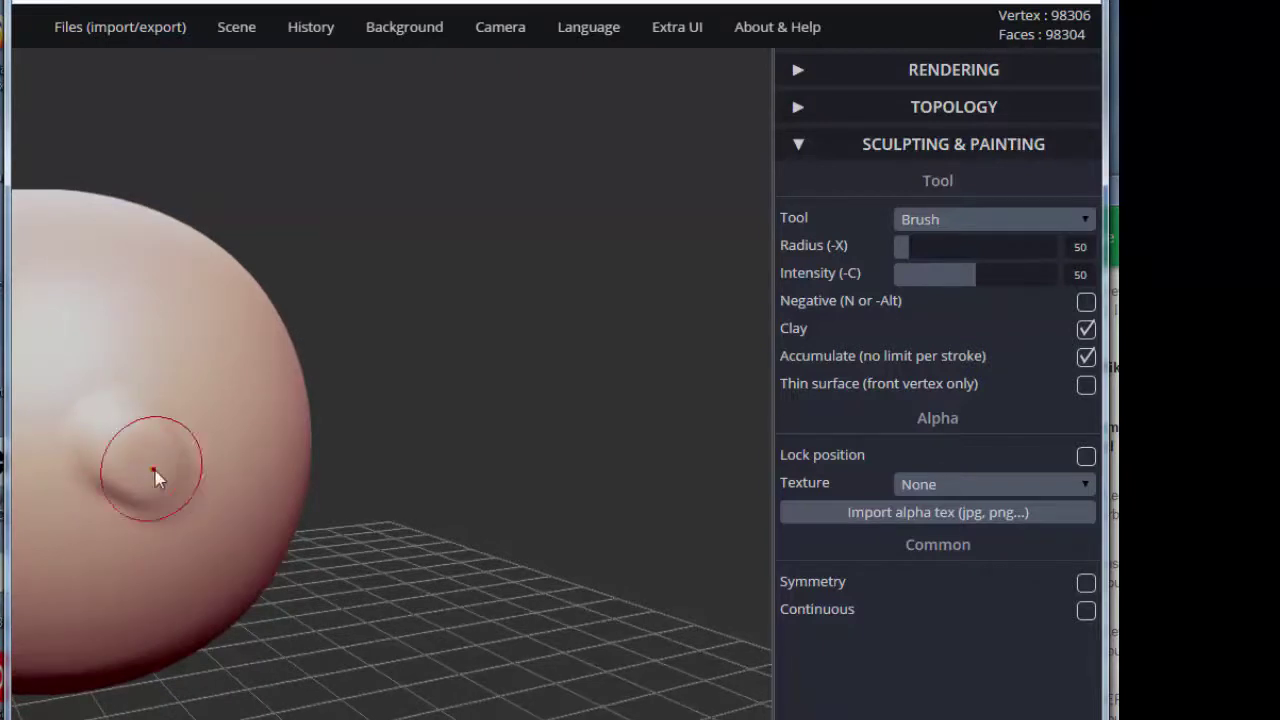
pyautogui.moveTo(228, 482); pyautogui.dragTo(691, 431, button='middle')
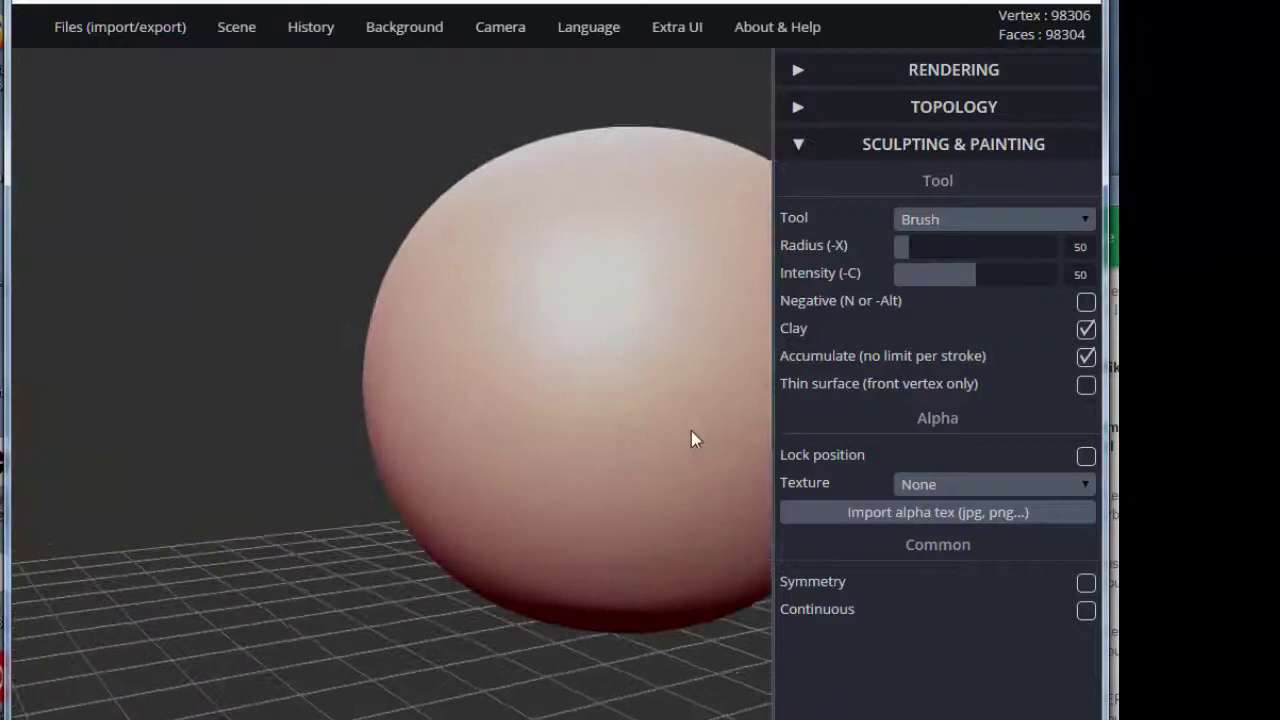
pyautogui.moveTo(691, 431)
pyautogui.mouseDown(button='right')
pyautogui.moveTo(443, 386)
pyautogui.moveTo(526, 431)
pyautogui.moveTo(450, 300)
pyautogui.moveTo(394, 417)
pyautogui.mouseUp(button='right')
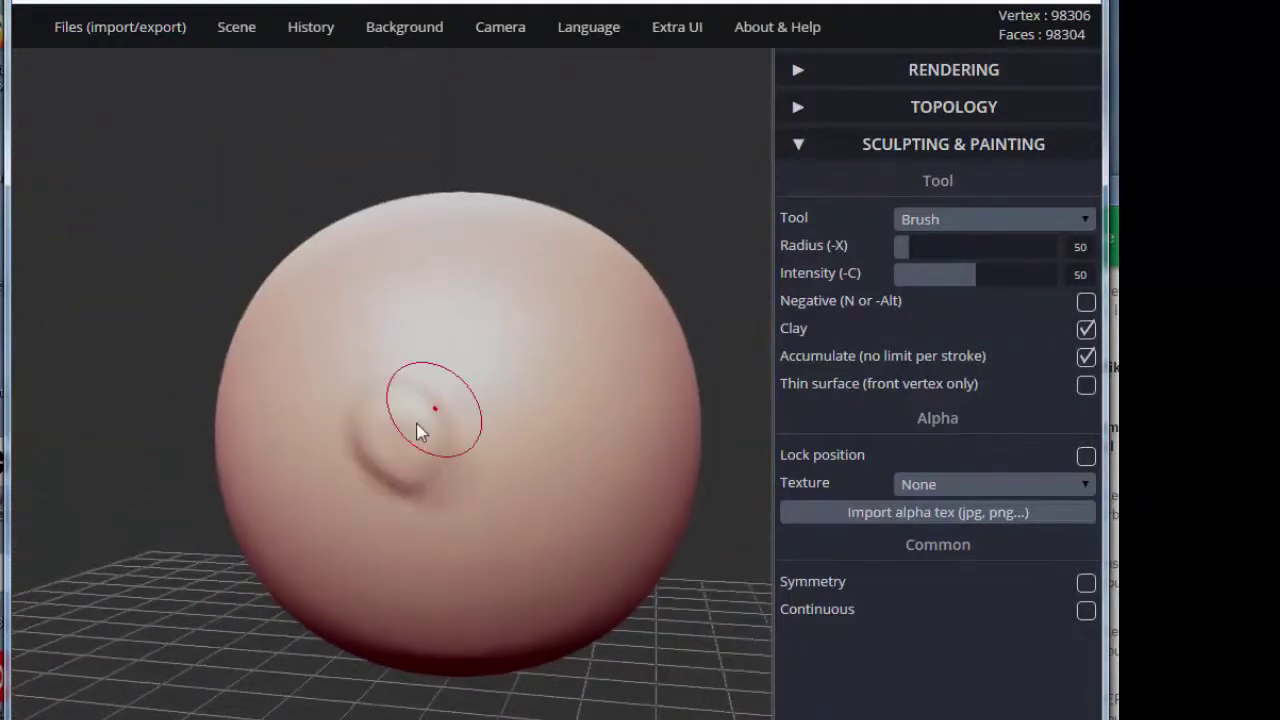
# Build the nose bump out further with additional Brush strokes over it.
pyautogui.moveTo(420, 432)
pyautogui.mouseDown()
pyautogui.moveTo(400, 428)
pyautogui.moveTo(346, 466)
pyautogui.moveTo(403, 452)
pyautogui.moveTo(375, 451)
pyautogui.mouseUp()
pyautogui.moveTo(382, 450); pyautogui.dragTo(415, 439, button='right')
pyautogui.moveTo(396, 442)
pyautogui.mouseDown()
pyautogui.moveTo(362, 446)
pyautogui.moveTo(447, 455)
pyautogui.moveTo(440, 433)
pyautogui.moveTo(400, 410)
pyautogui.mouseUp()
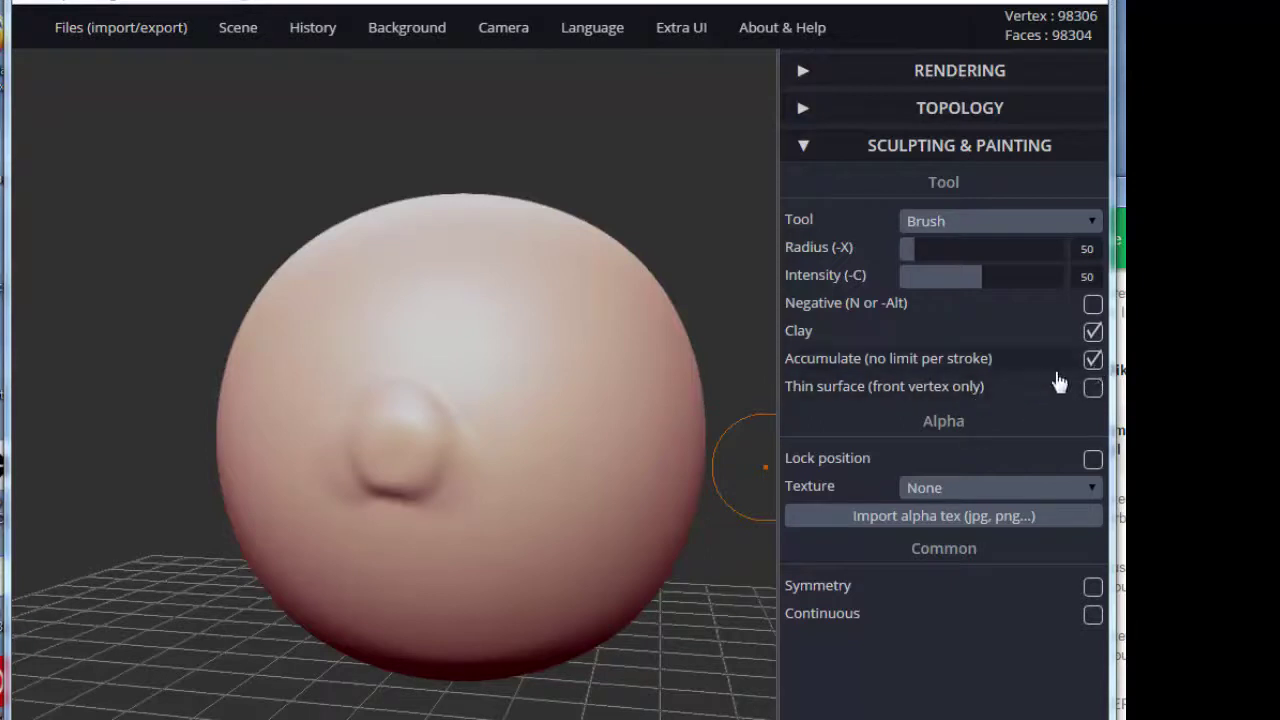
# Turn Accumulate off and Symmetry on, and raise a mirrored pair of eye bumps above the nose with the Inflate tool.
pyautogui.click(1094, 360)
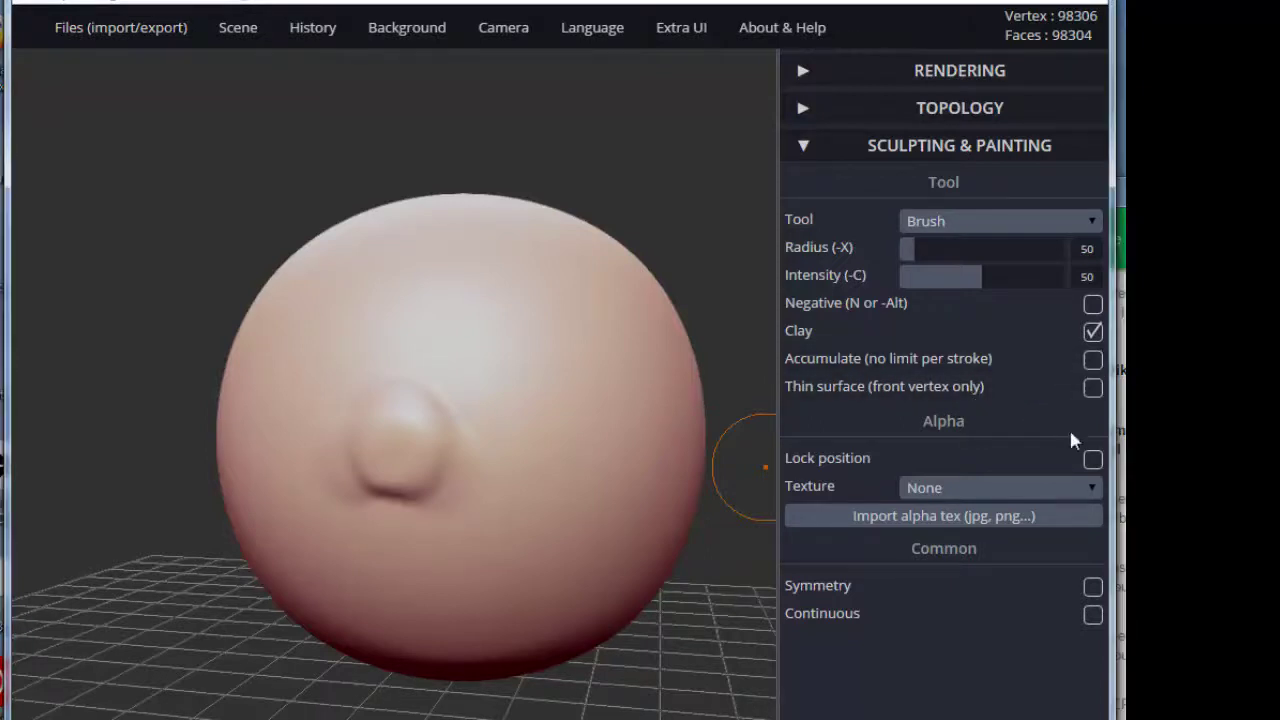
pyautogui.click(1093, 590)
pyautogui.click(990, 228)
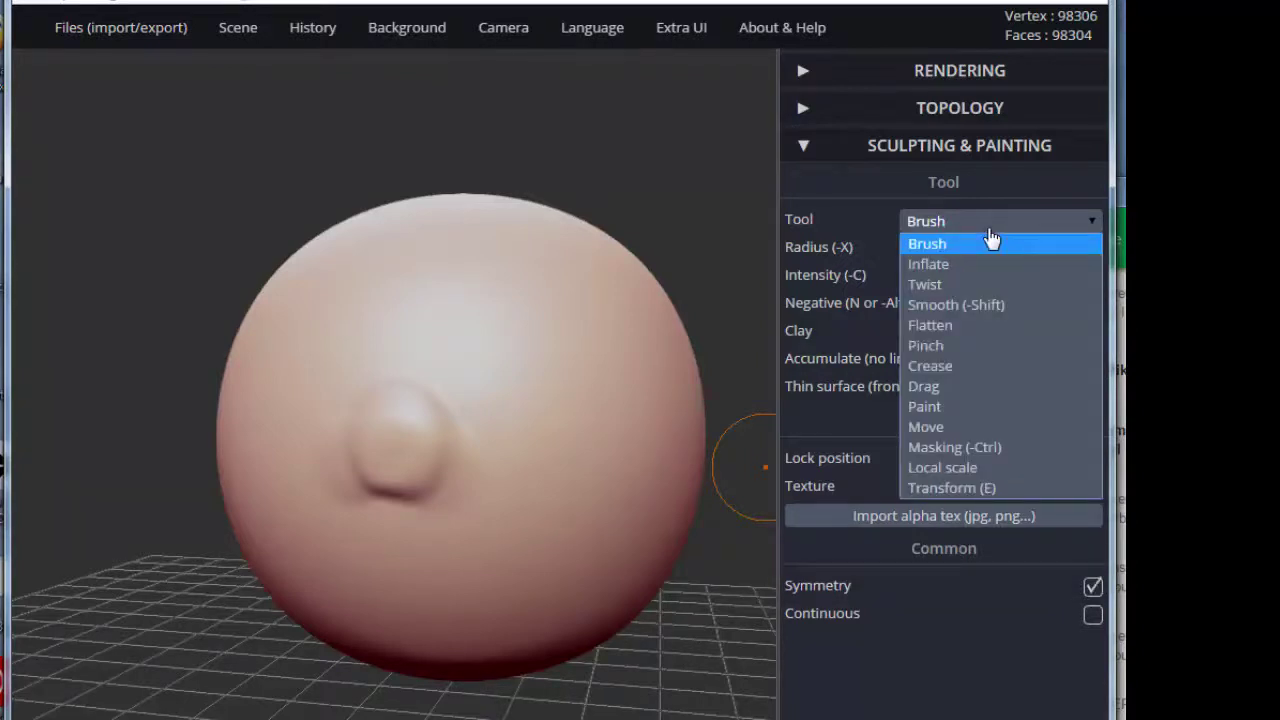
pyautogui.press('Down')
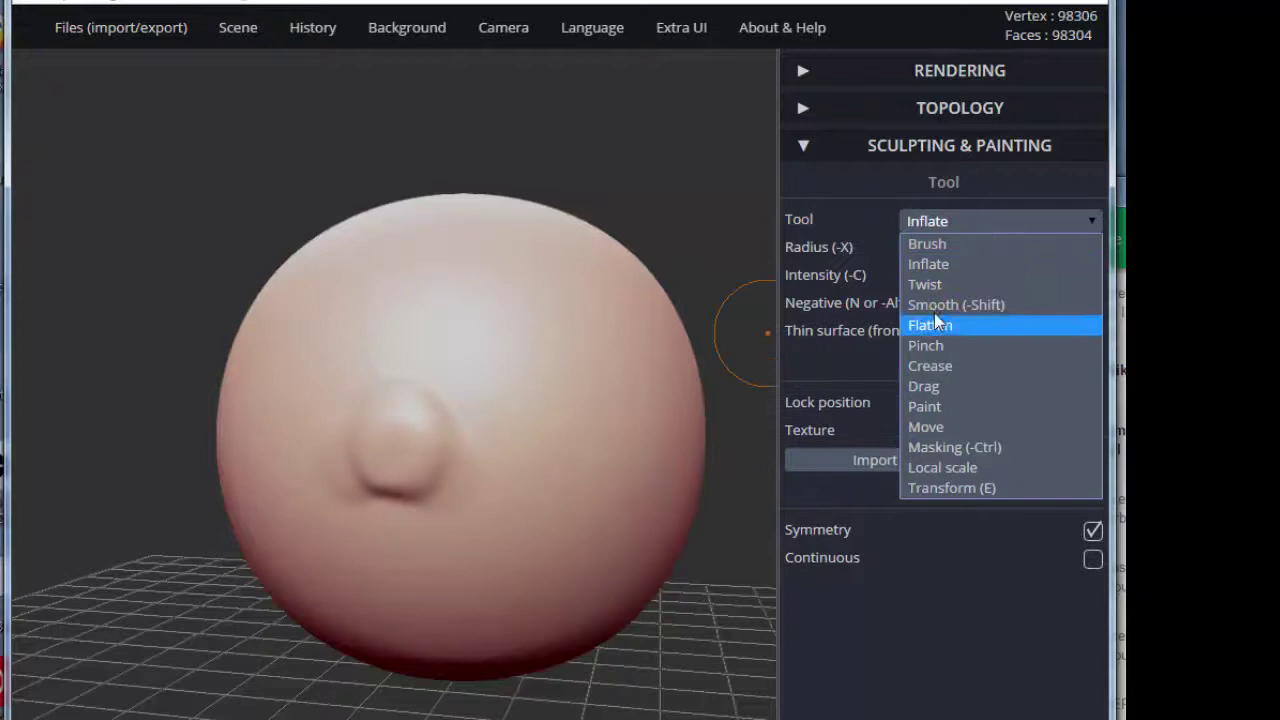
pyautogui.click(929, 268)
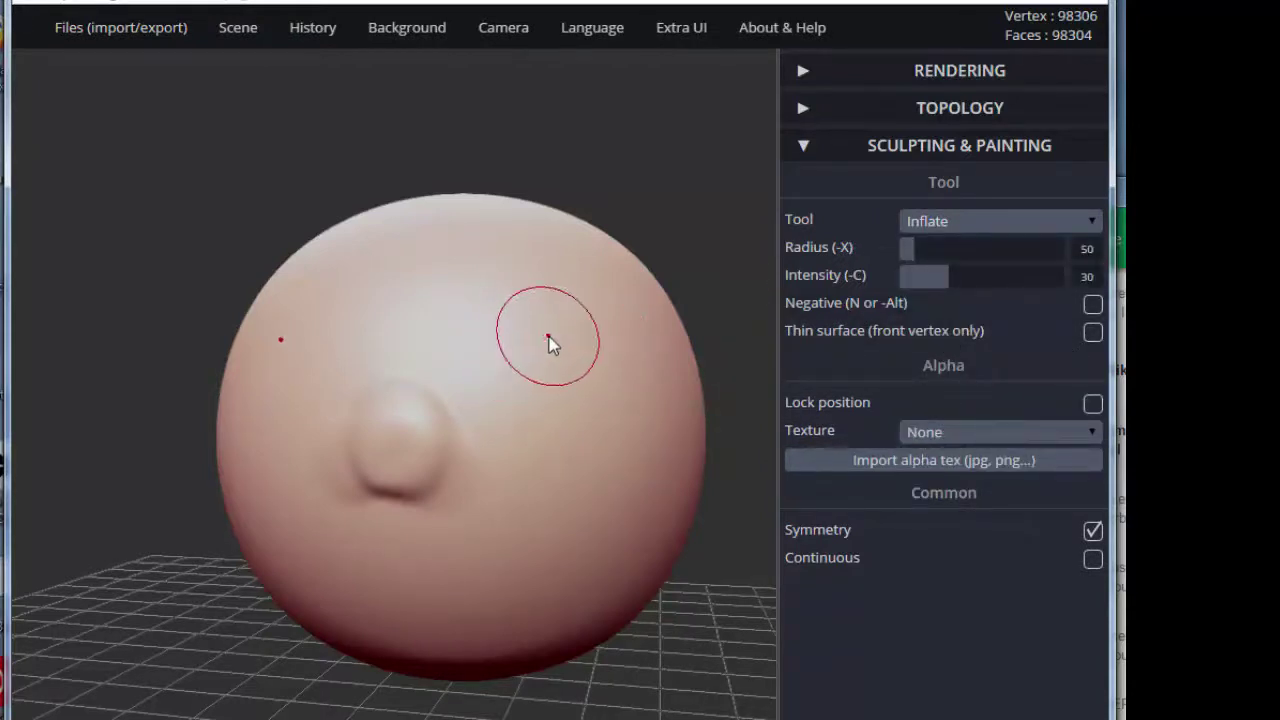
pyautogui.moveTo(548, 335); pyautogui.dragTo(566, 360)
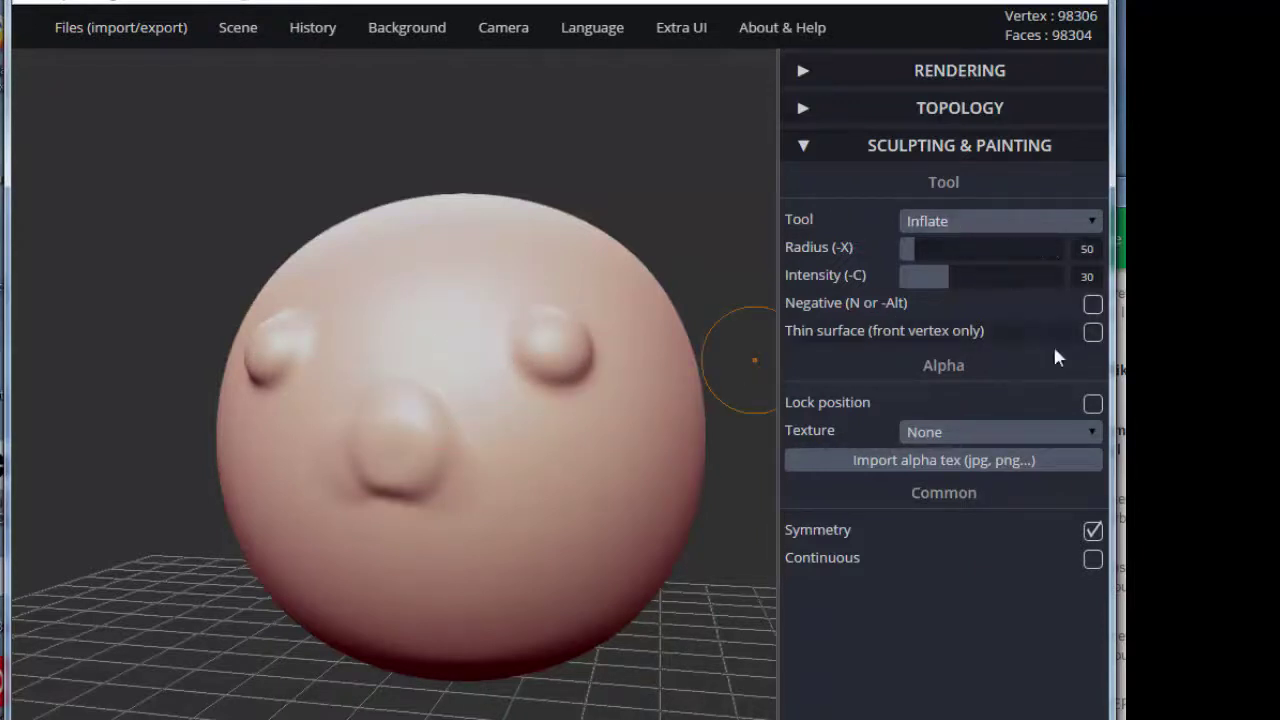
# Turn Symmetry off and inflate the lower part of the nose so it protrudes more.
pyautogui.click(1093, 531)
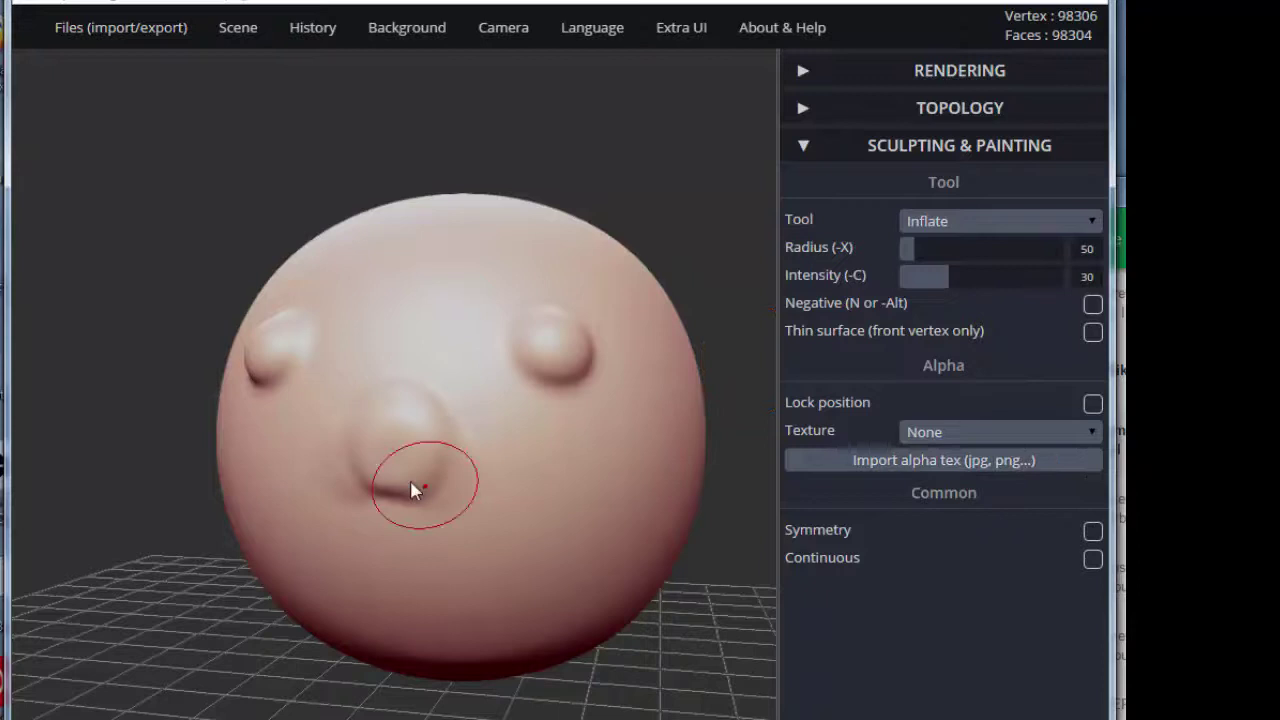
pyautogui.moveTo(415, 490)
pyautogui.mouseDown()
pyautogui.moveTo(402, 454)
pyautogui.moveTo(380, 449)
pyautogui.moveTo(398, 435)
pyautogui.moveTo(388, 455)
pyautogui.moveTo(412, 456)
pyautogui.mouseUp()
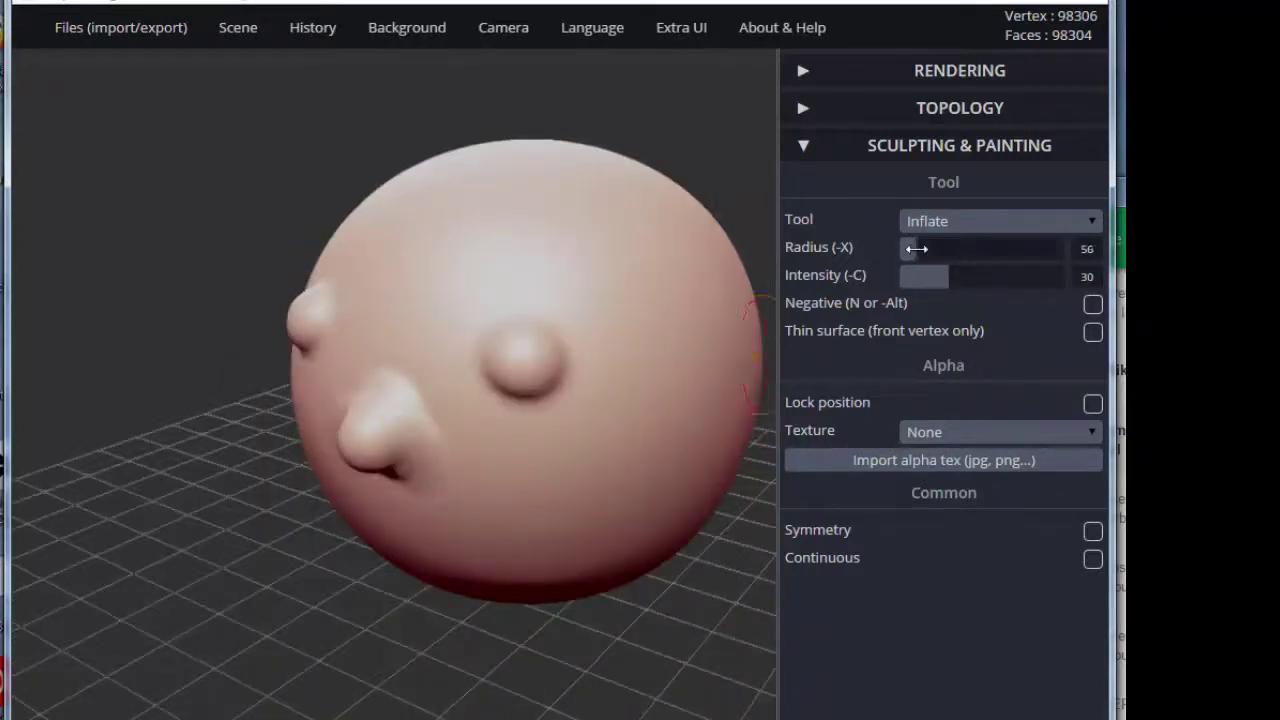
# Set the Inflate radius to 24, turn Symmetry on and raise mirrored eyebrow ridges just above the eyes.
pyautogui.moveTo(916, 249); pyautogui.dragTo(905, 251)
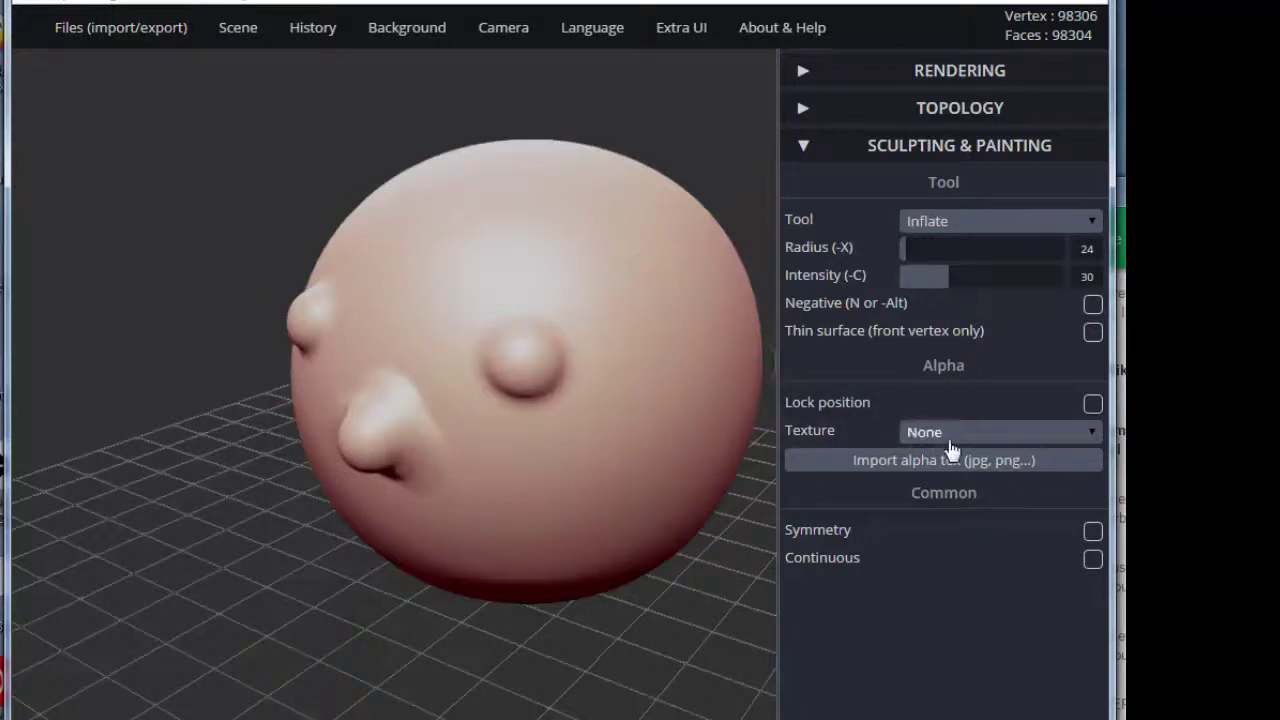
pyautogui.click(1092, 531)
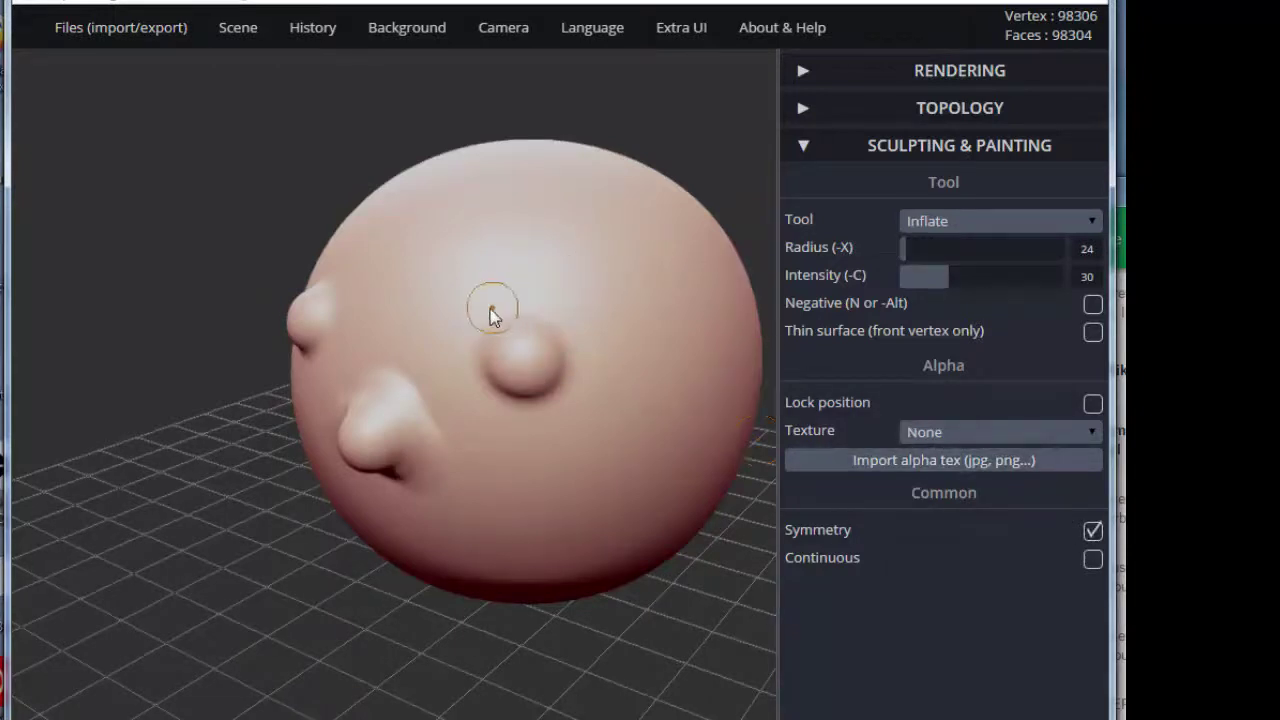
pyautogui.click(488, 300)
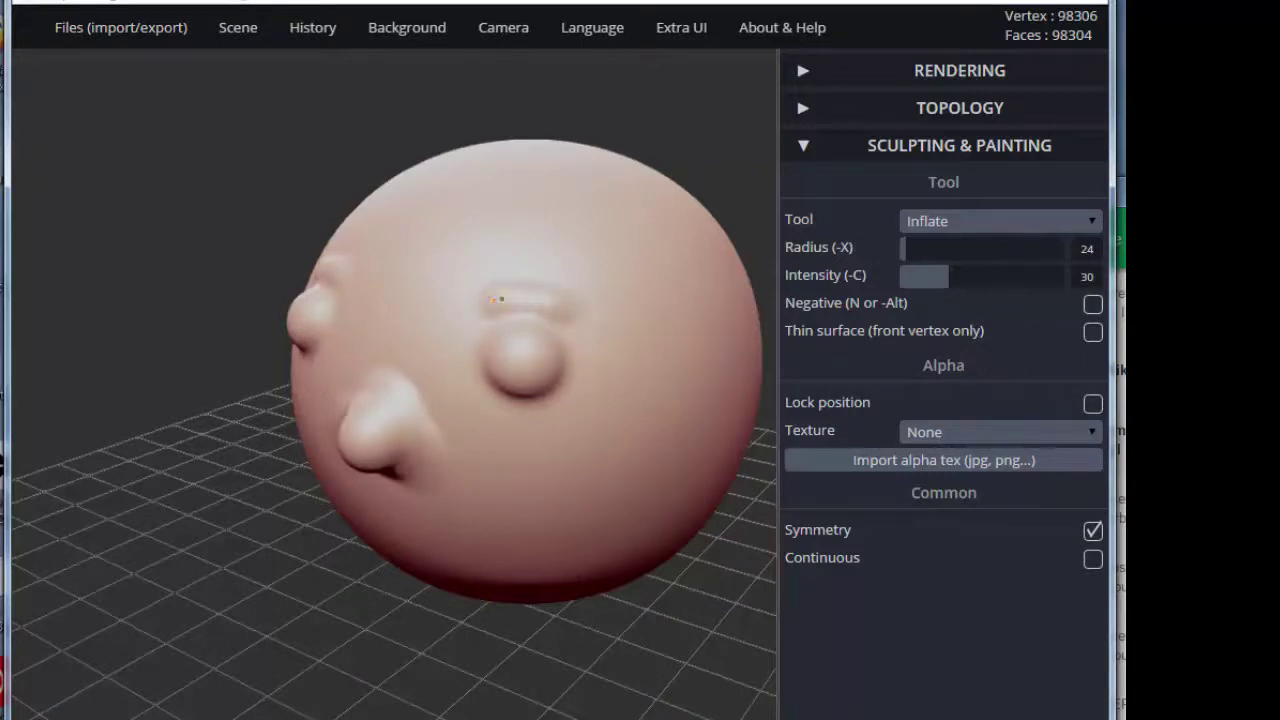
pyautogui.moveTo(569, 300); pyautogui.dragTo(502, 300)
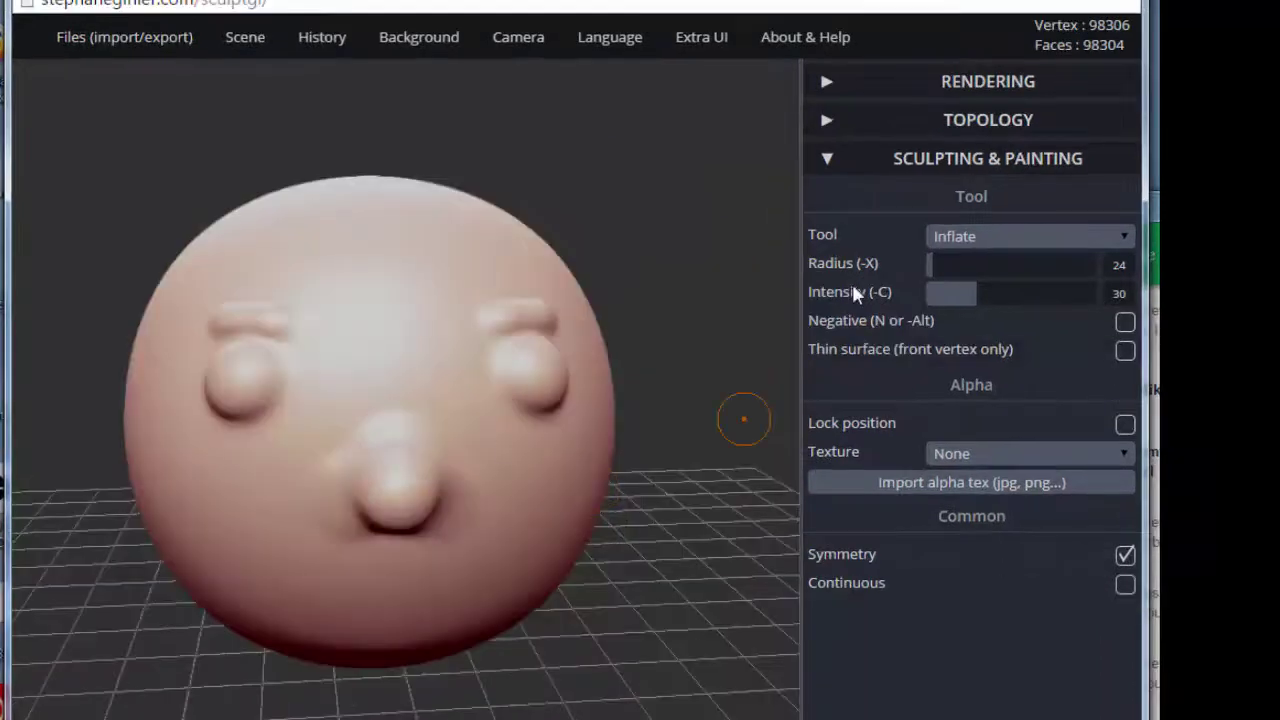
# Carve a mirrored smile below the nose with the Crease tool, and close its centre gap with Symmetry off.
pyautogui.click(974, 245)
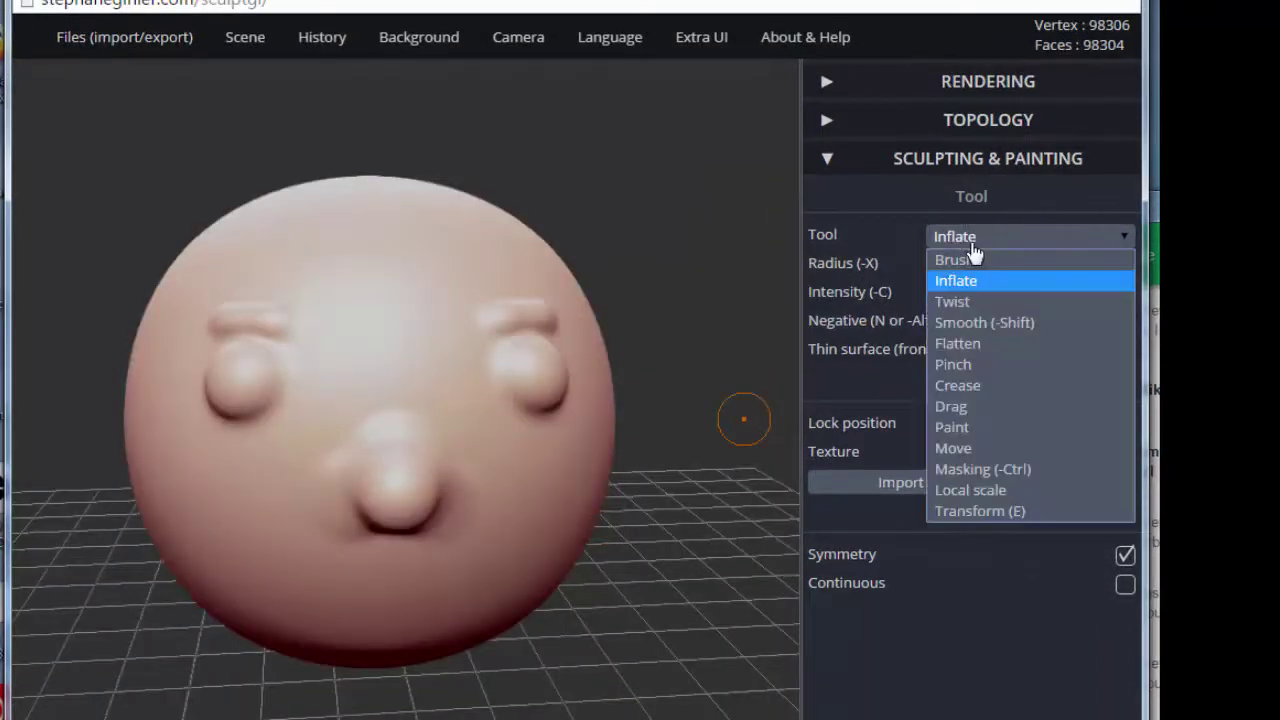
pyautogui.click(960, 386)
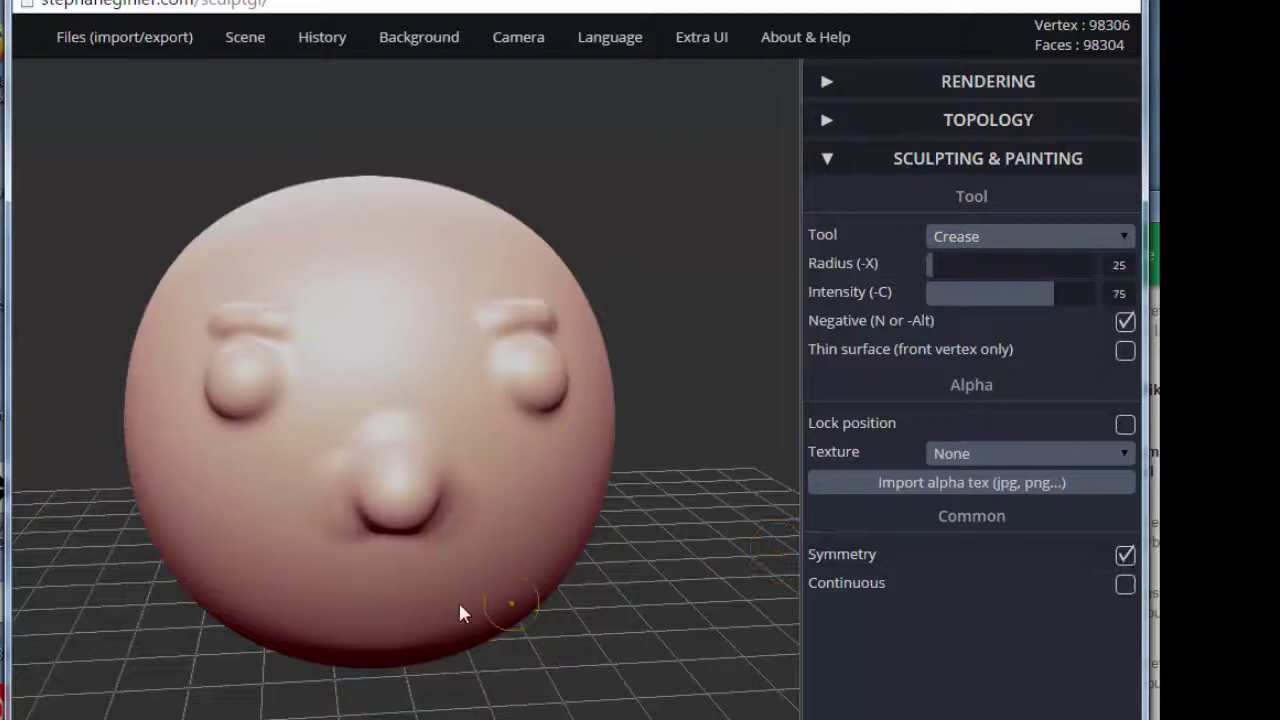
pyautogui.moveTo(406, 590)
pyautogui.mouseDown()
pyautogui.moveTo(442, 588)
pyautogui.moveTo(526, 546)
pyautogui.moveTo(548, 517)
pyautogui.mouseUp()
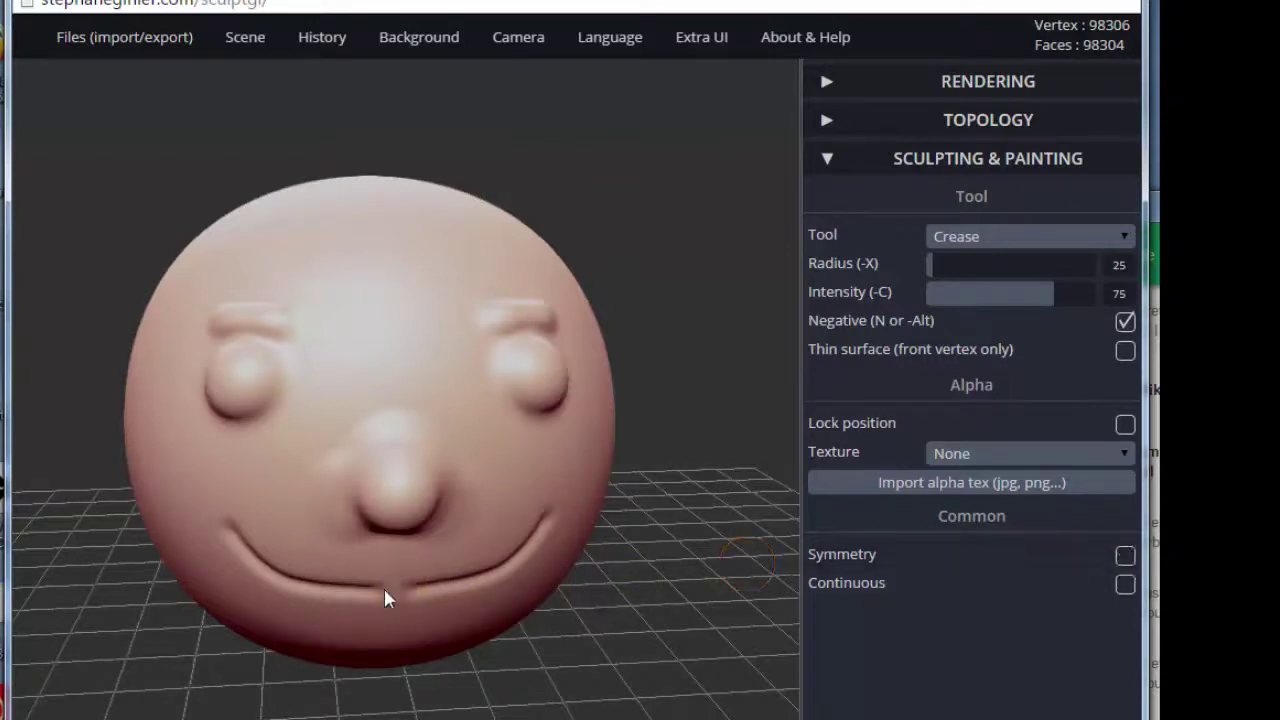
pyautogui.moveTo(378, 590); pyautogui.dragTo(436, 588)
pyautogui.moveTo(662, 618)
pyautogui.mouseDown()
pyautogui.moveTo(460, 665)
pyautogui.moveTo(577, 530)
pyautogui.moveTo(645, 612)
pyautogui.mouseUp()
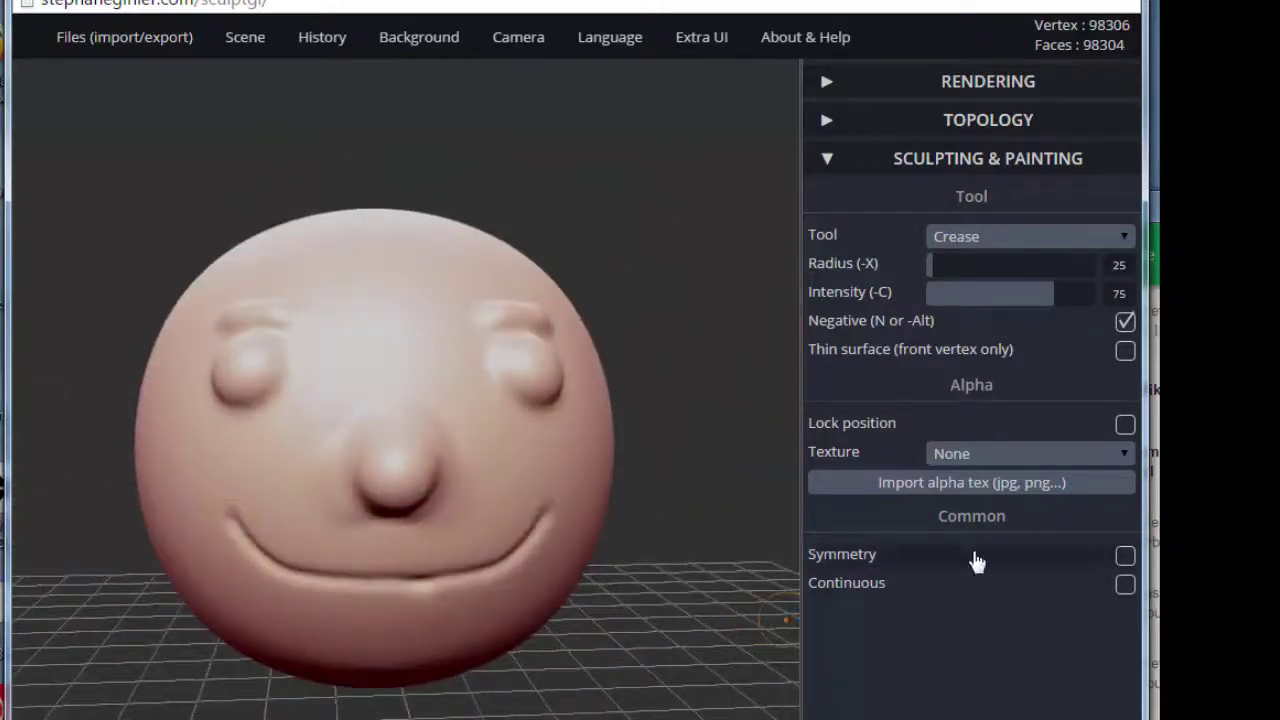
# Turn Symmetry on and deepen the smile with a mirrored Crease stroke from its centre to the corners, undoing the stray first attempt.
pyautogui.click(1122, 558)
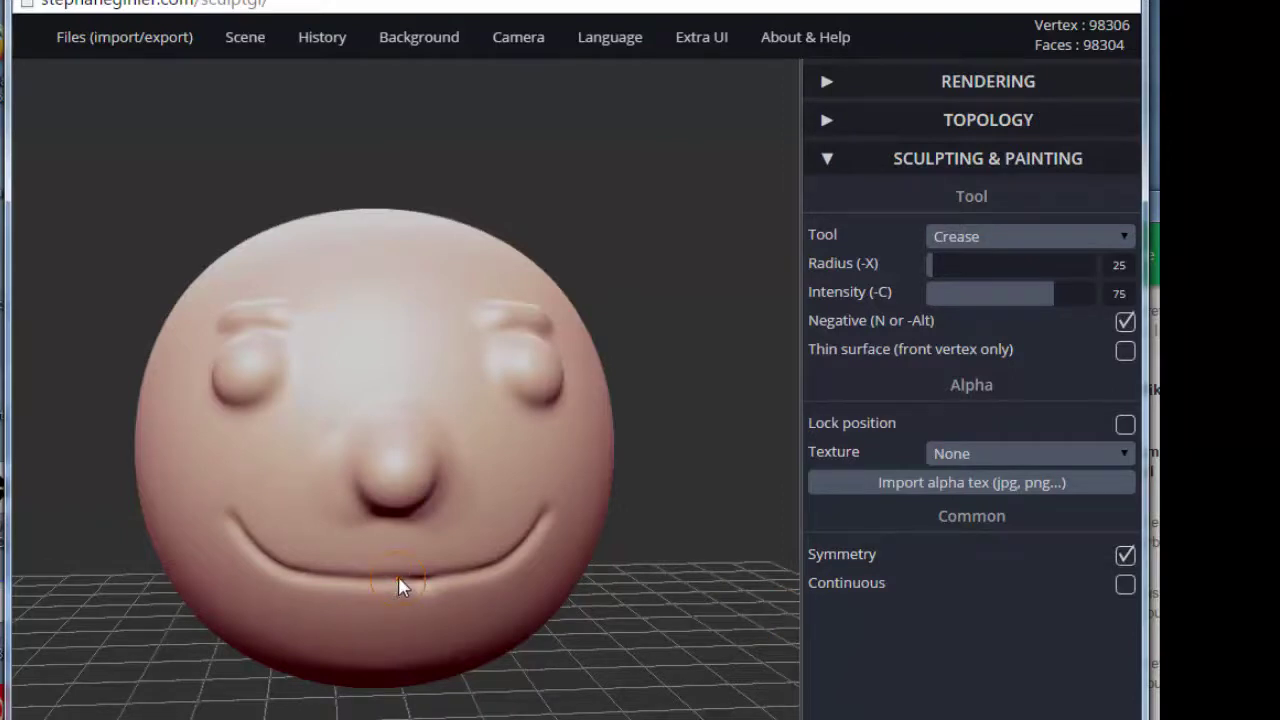
pyautogui.moveTo(398, 580)
pyautogui.mouseDown()
pyautogui.moveTo(466, 582)
pyautogui.moveTo(505, 570)
pyautogui.moveTo(553, 528)
pyautogui.moveTo(538, 541)
pyautogui.mouseUp()
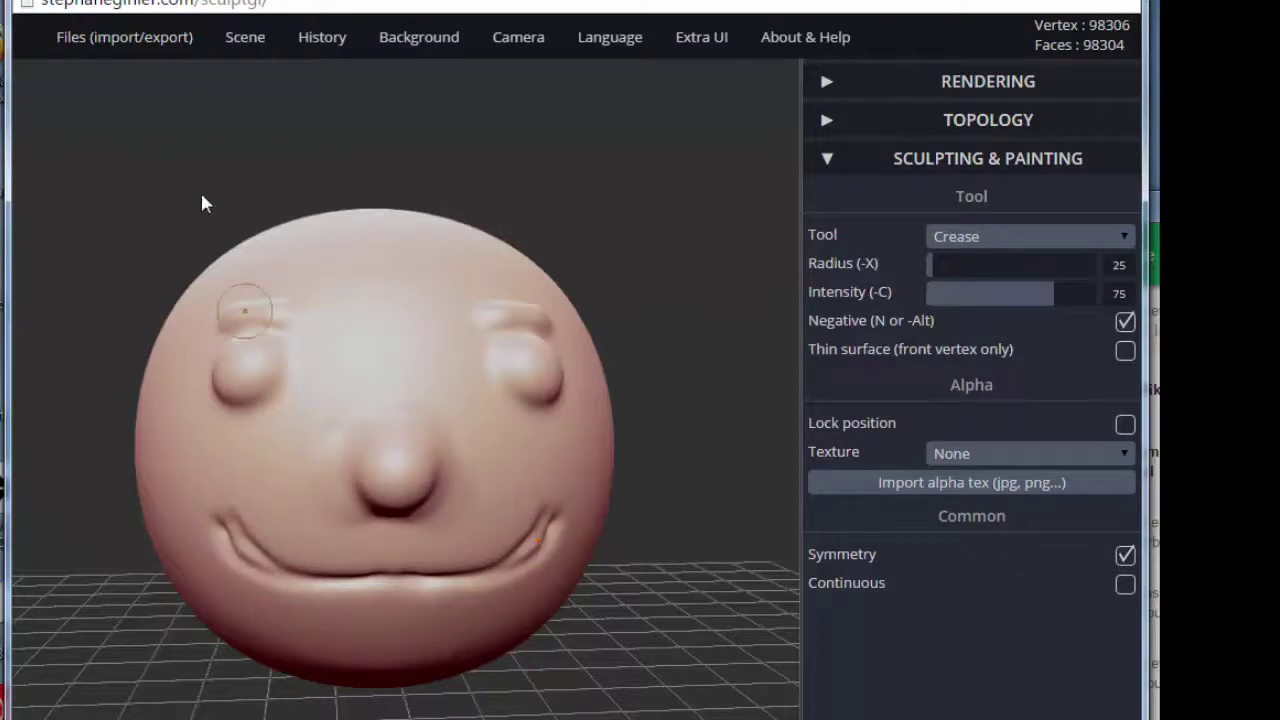
pyautogui.press('ctrl')
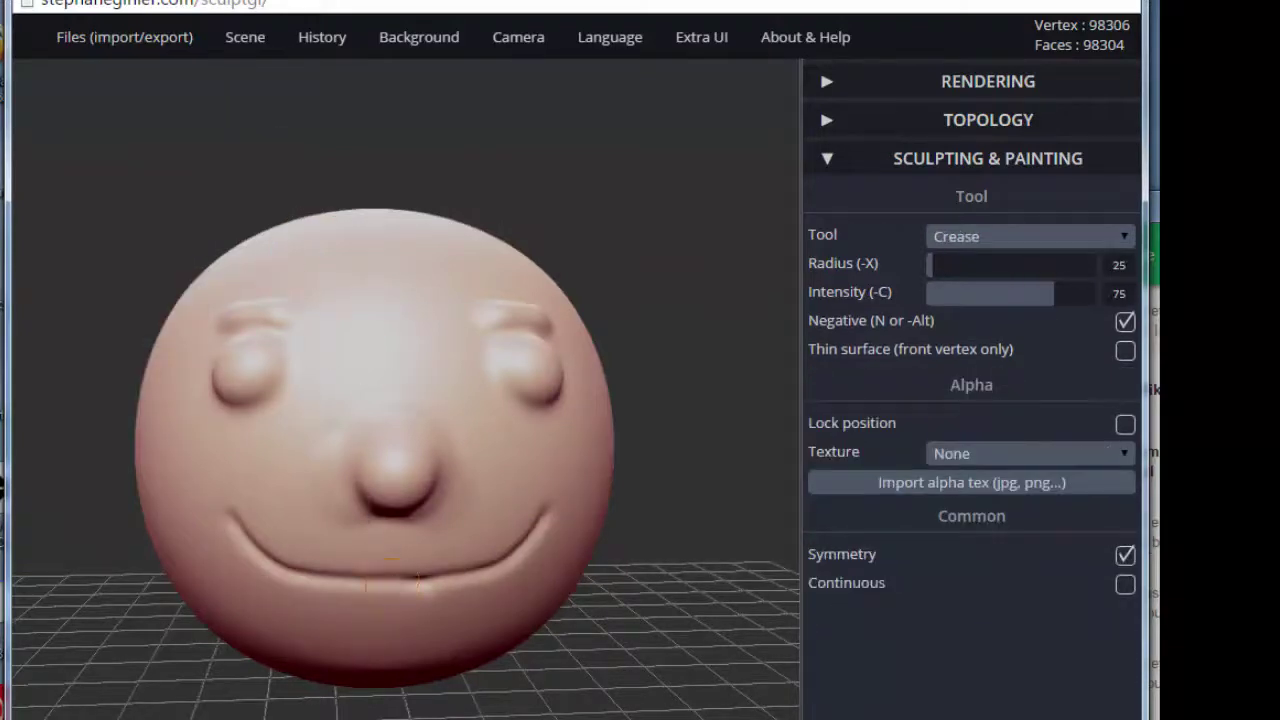
pyautogui.moveTo(392, 575)
pyautogui.mouseDown()
pyautogui.moveTo(498, 568)
pyautogui.moveTo(540, 524)
pyautogui.mouseUp()
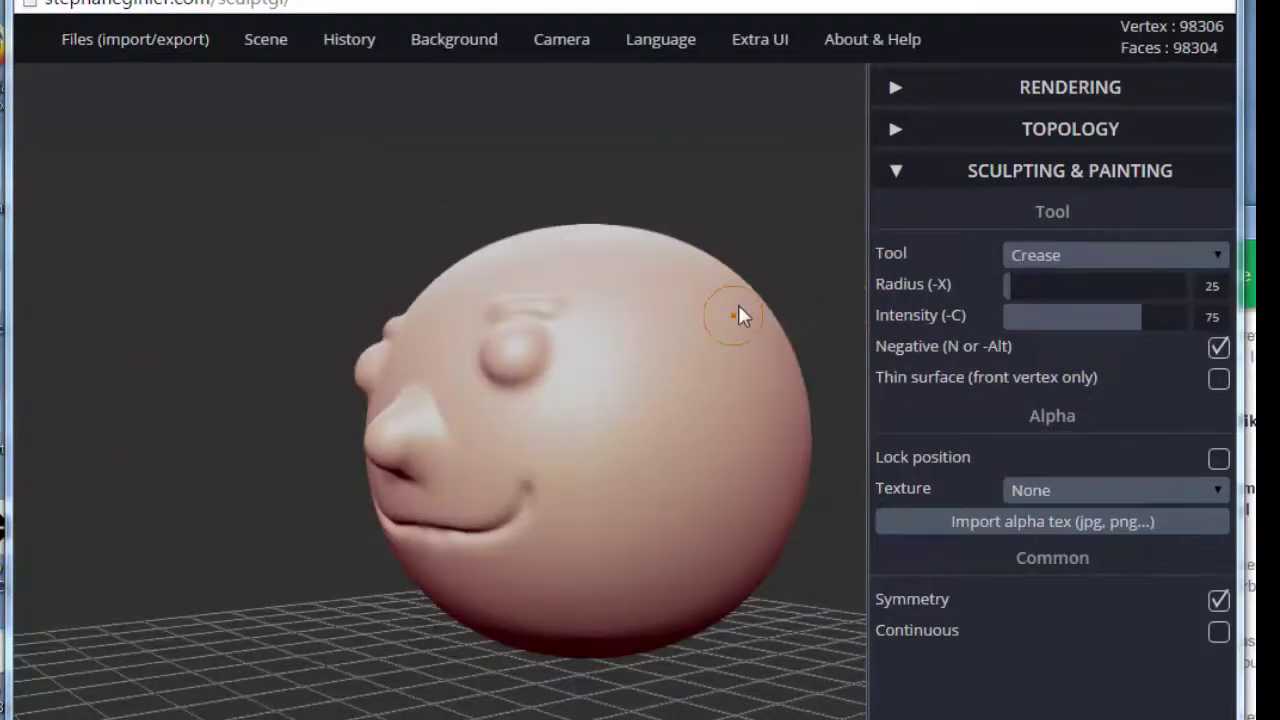
# Set the Drag tool's radius to 40 and pull a row of mirrored hair spikes out of the top of the head.
pyautogui.moveTo(680, 291); pyautogui.dragTo(762, 412, button='right')
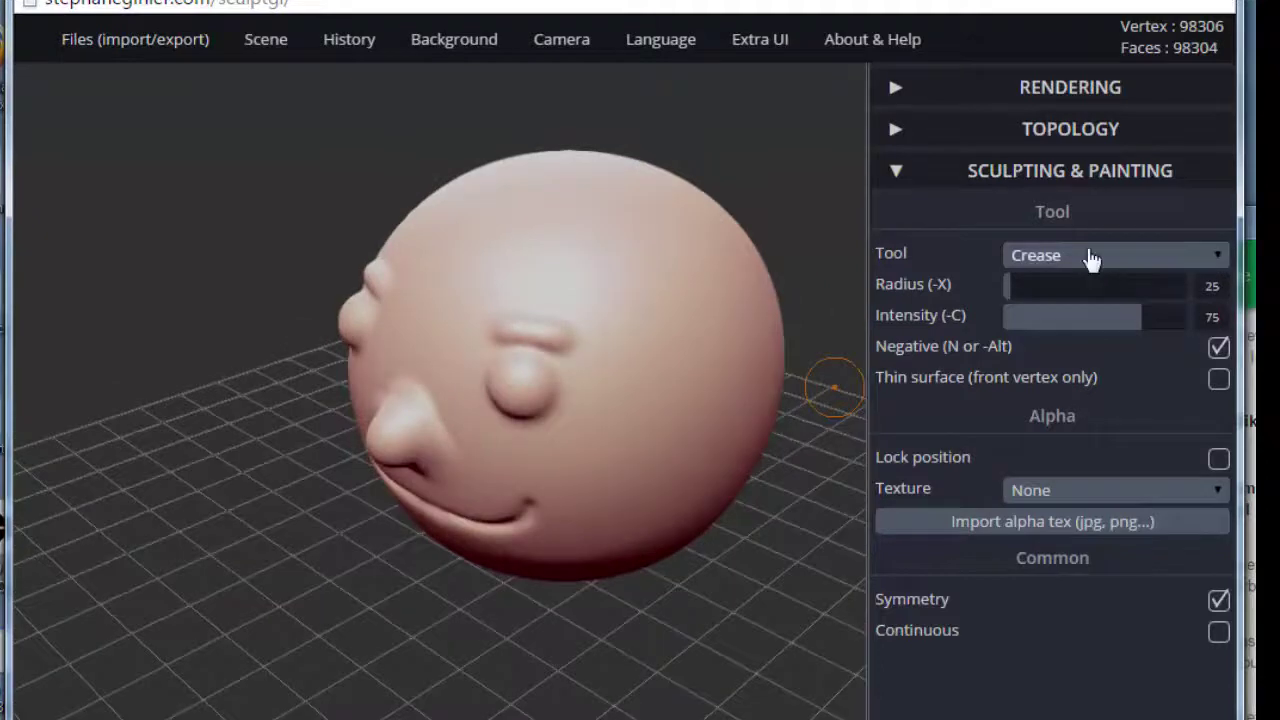
pyautogui.click(1091, 256)
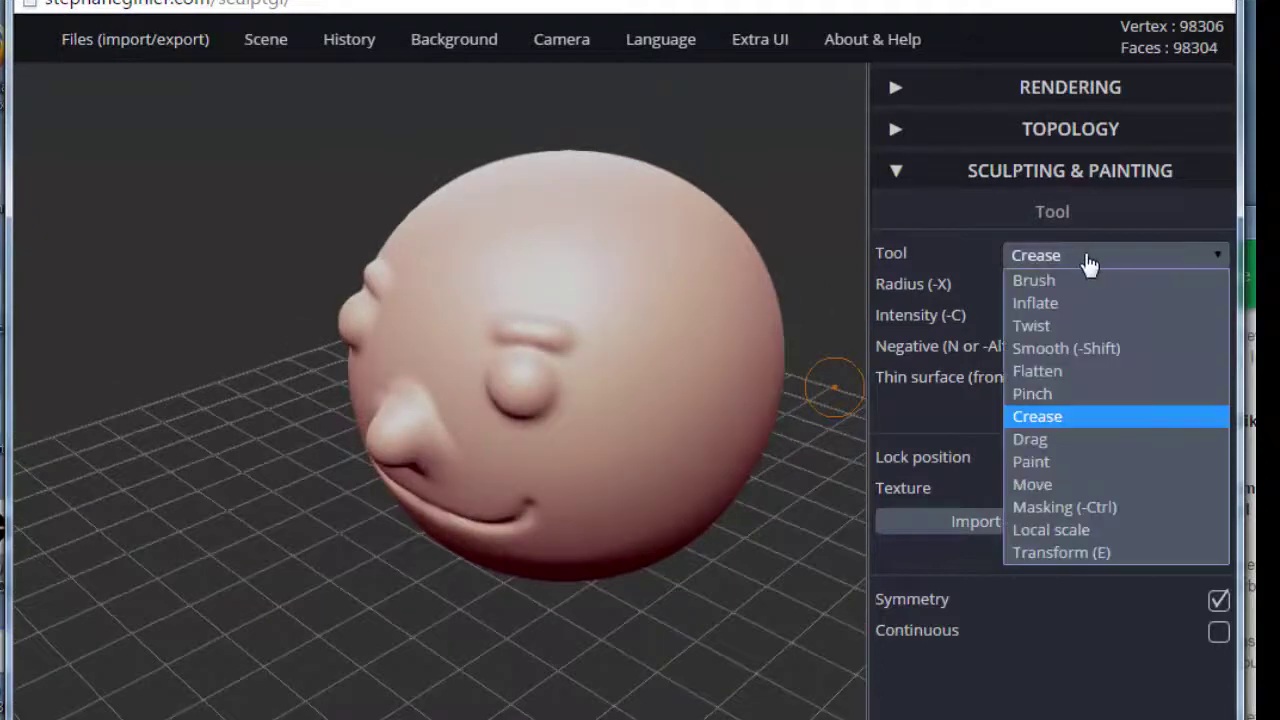
pyautogui.click(1037, 443)
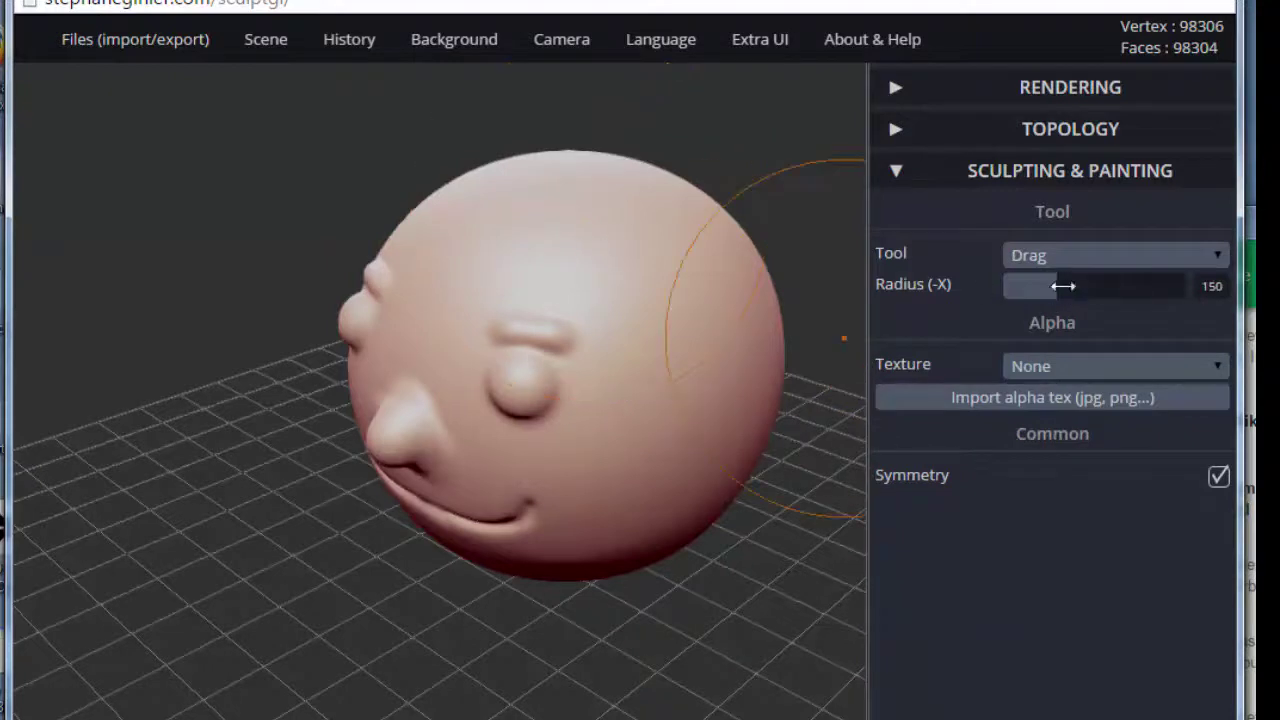
pyautogui.moveTo(1063, 286); pyautogui.dragTo(1008, 286)
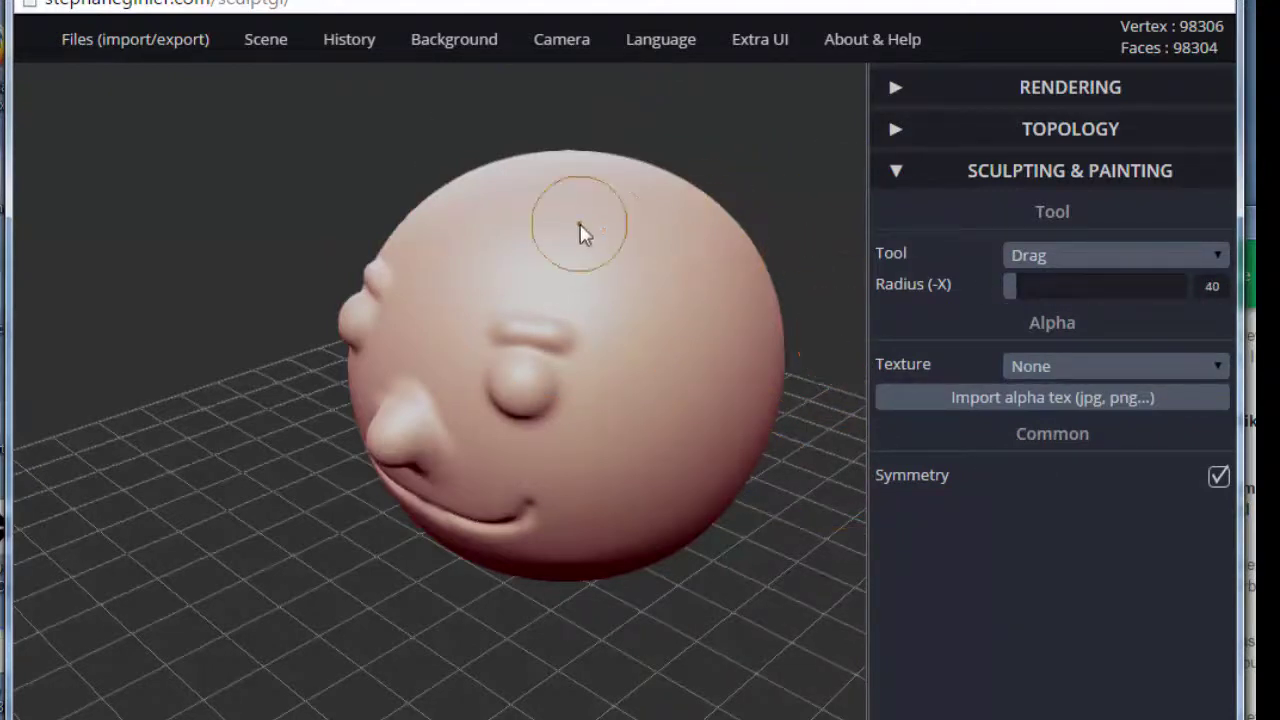
pyautogui.moveTo(580, 224)
pyautogui.mouseDown()
pyautogui.moveTo(560, 171)
pyautogui.moveTo(582, 157)
pyautogui.mouseUp()
pyautogui.moveTo(637, 195)
pyautogui.mouseDown()
pyautogui.moveTo(614, 163)
pyautogui.moveTo(632, 150)
pyautogui.moveTo(650, 158)
pyautogui.mouseUp()
pyautogui.moveTo(689, 198)
pyautogui.mouseDown()
pyautogui.moveTo(684, 172)
pyautogui.moveTo(713, 186)
pyautogui.moveTo(705, 170)
pyautogui.mouseUp()
# Pull a second, lower row of mirrored hair spikes from the temples towards the back of the head with the Drag tool.
pyautogui.moveTo(400, 205); pyautogui.dragTo(672, 258, button='right')
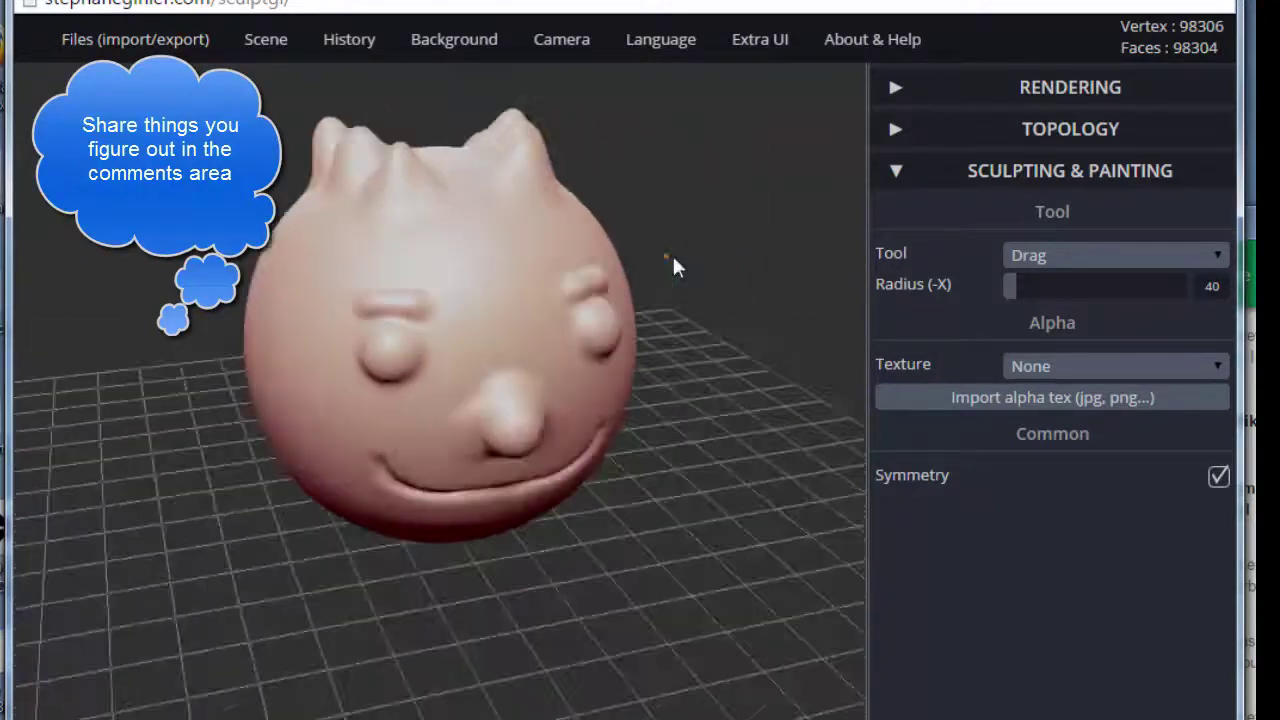
pyautogui.moveTo(329, 251); pyautogui.dragTo(300, 192)
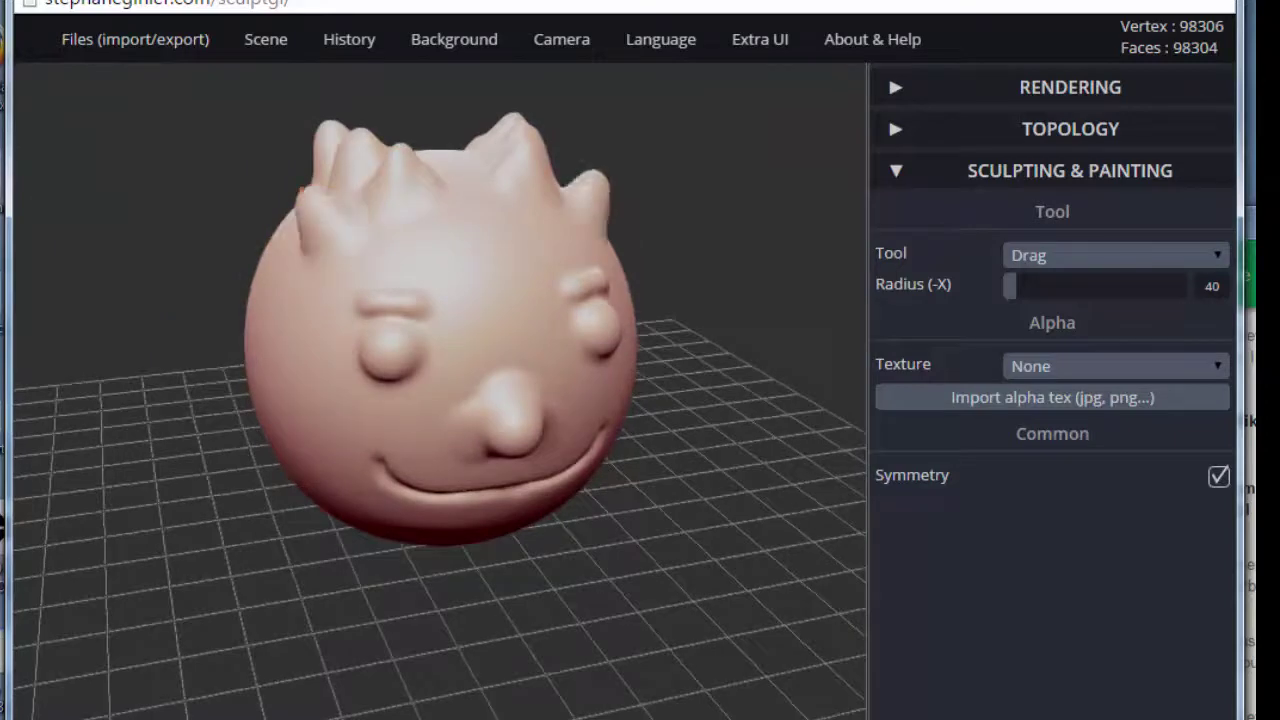
pyautogui.moveTo(229, 260); pyautogui.dragTo(305, 268, button='right')
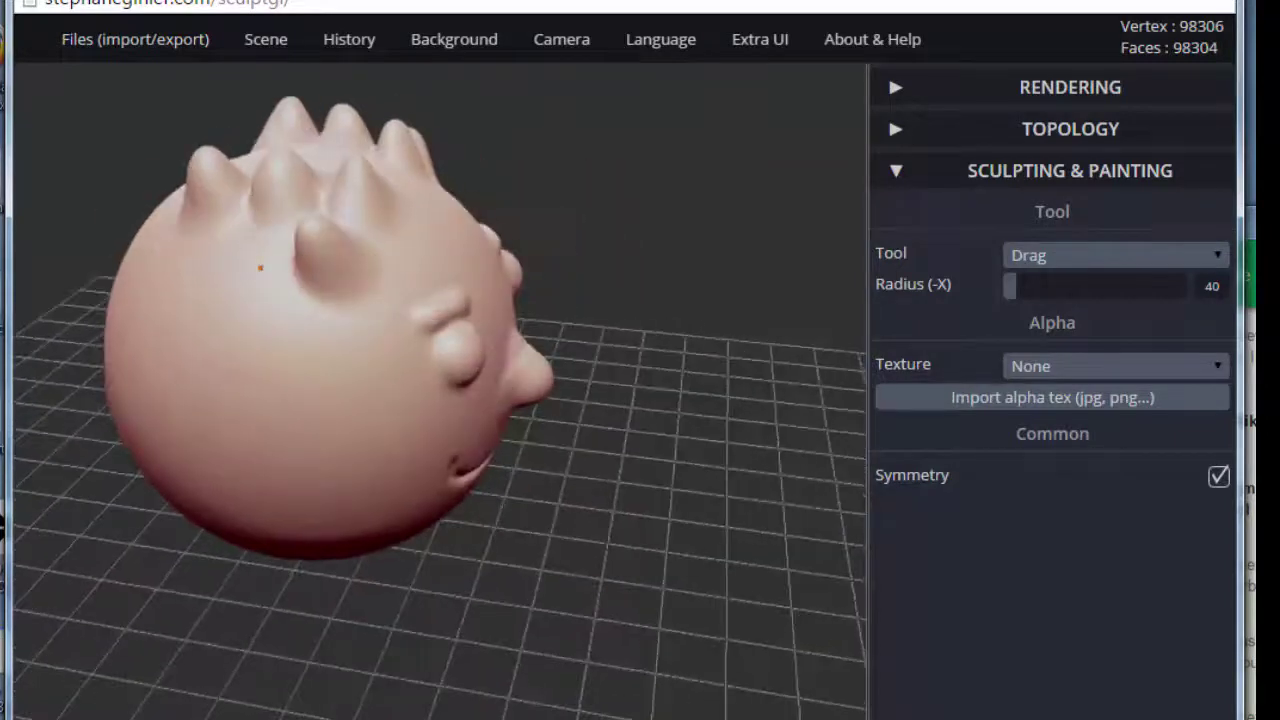
pyautogui.moveTo(260, 268); pyautogui.dragTo(184, 217)
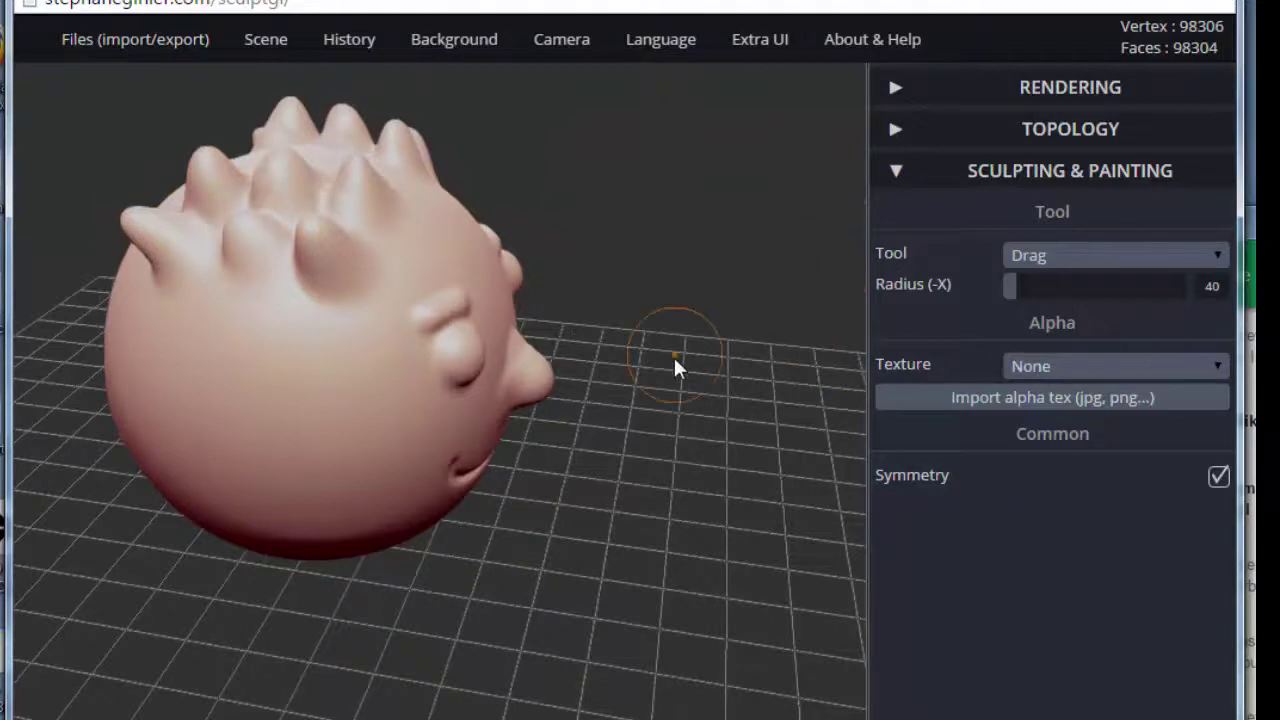
pyautogui.moveTo(677, 363); pyautogui.dragTo(531, 374, button='right')
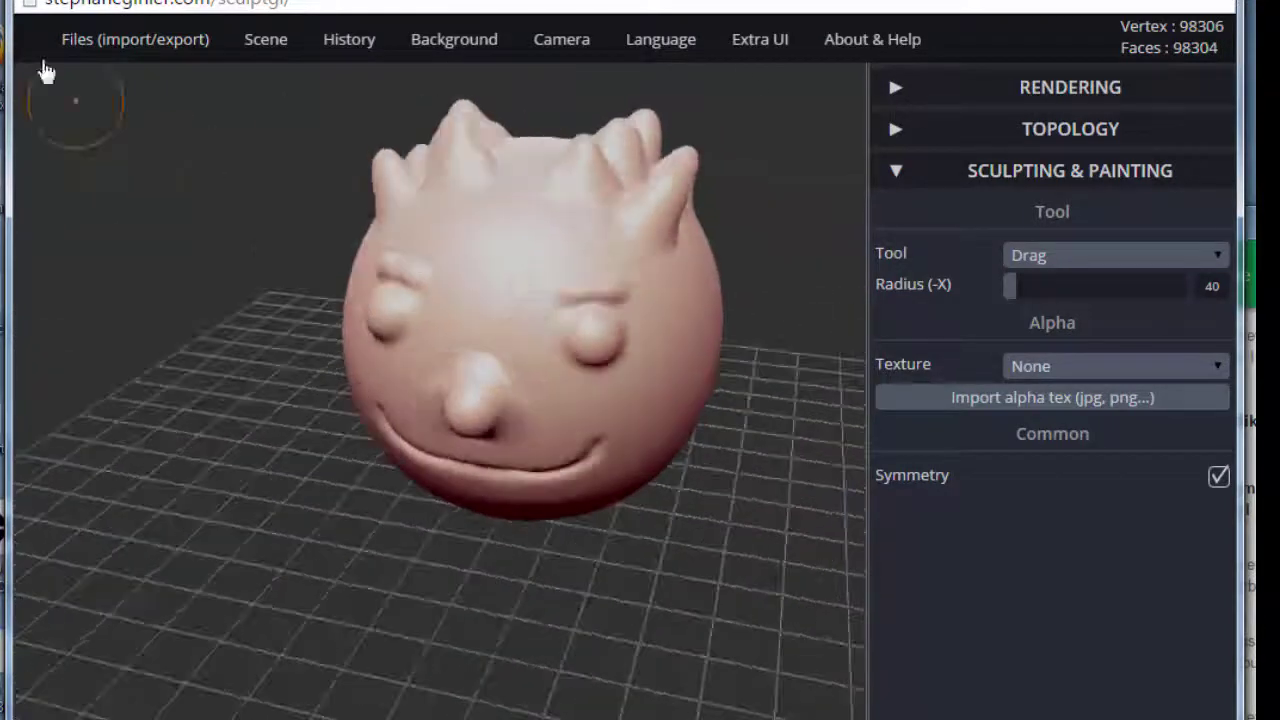
# Switch to the Downloads folder in Windows Explorer, reposition its window to view the files, and return to SculptGL.
pyautogui.moveTo(103, 48)
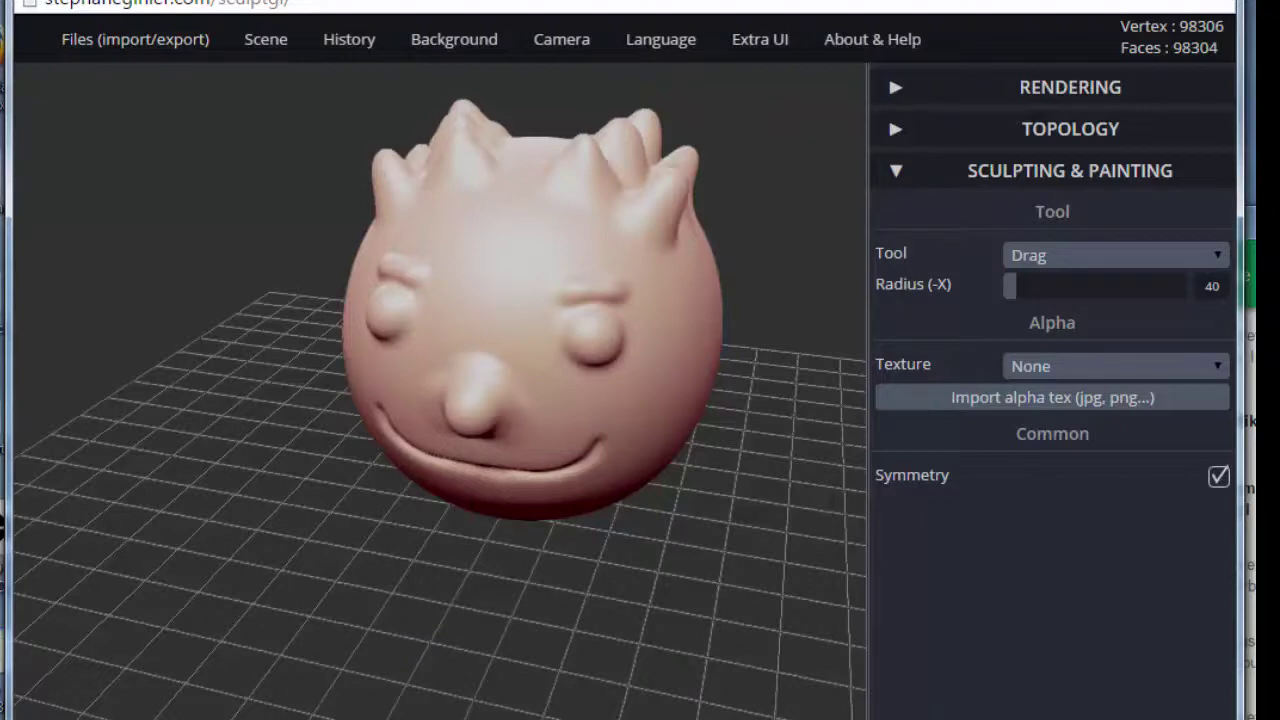
pyautogui.hotkey('alt', 'Tab')
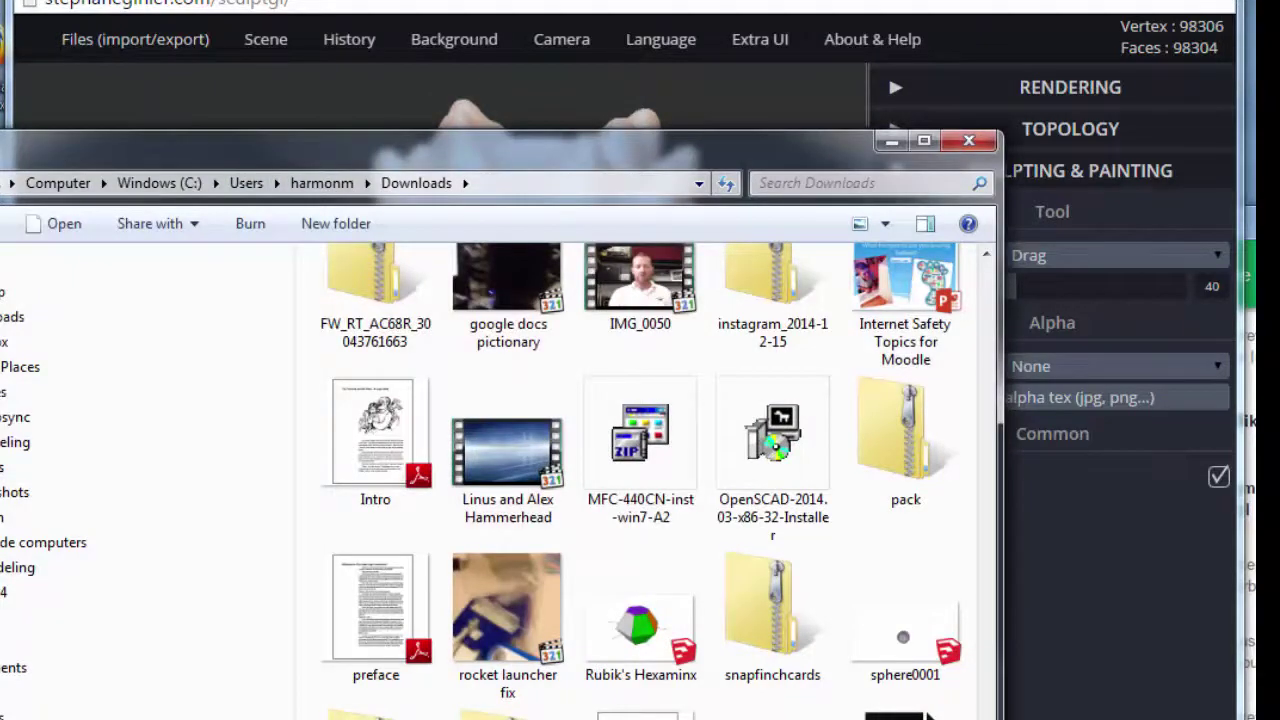
pyautogui.moveTo(2, 132)
pyautogui.mouseDown()
pyautogui.moveTo(157, 211)
pyautogui.moveTo(34, 149)
pyautogui.moveTo(5, 152)
pyautogui.mouseUp()
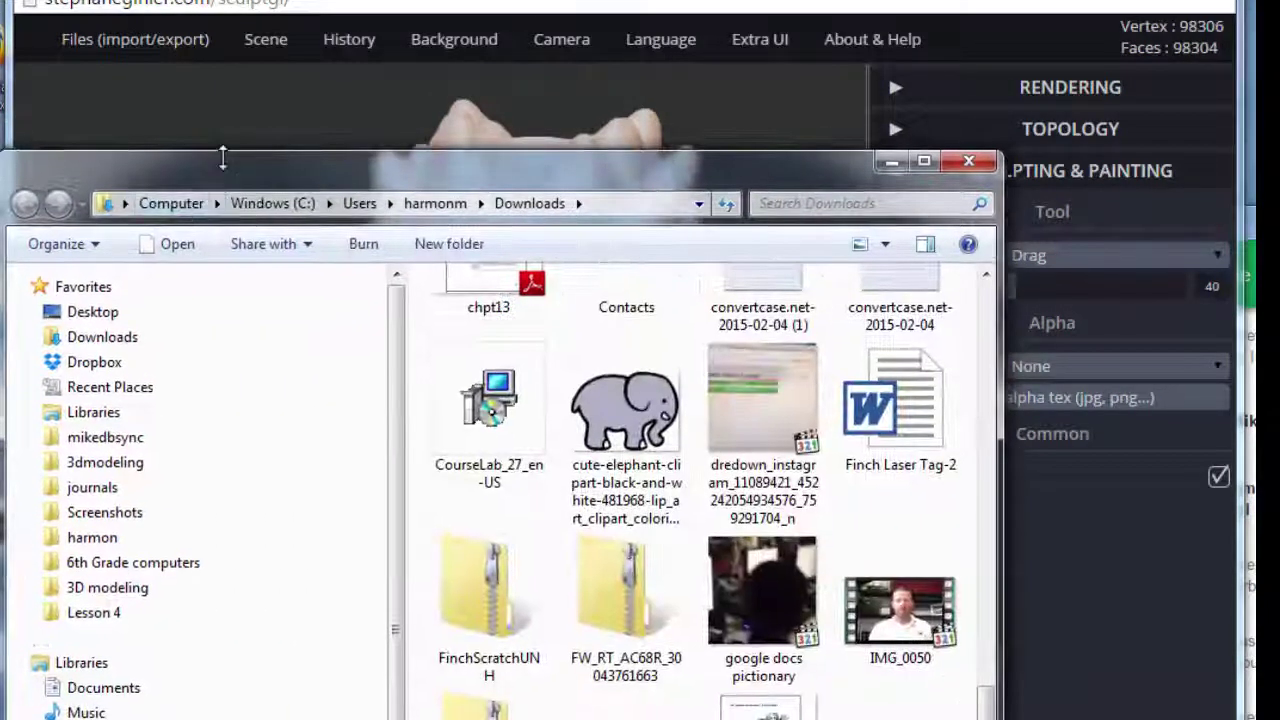
pyautogui.moveTo(225, 168); pyautogui.dragTo(294, 83)
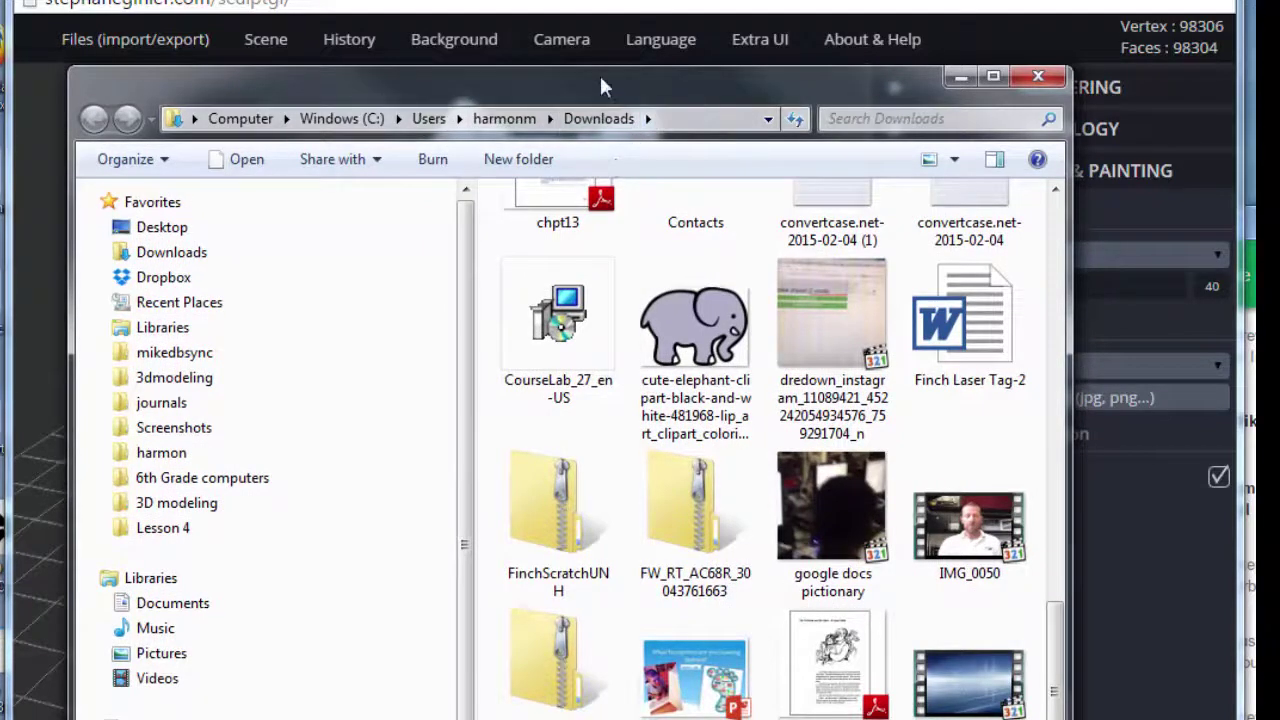
pyautogui.moveTo(600, 80); pyautogui.dragTo(602, 12)
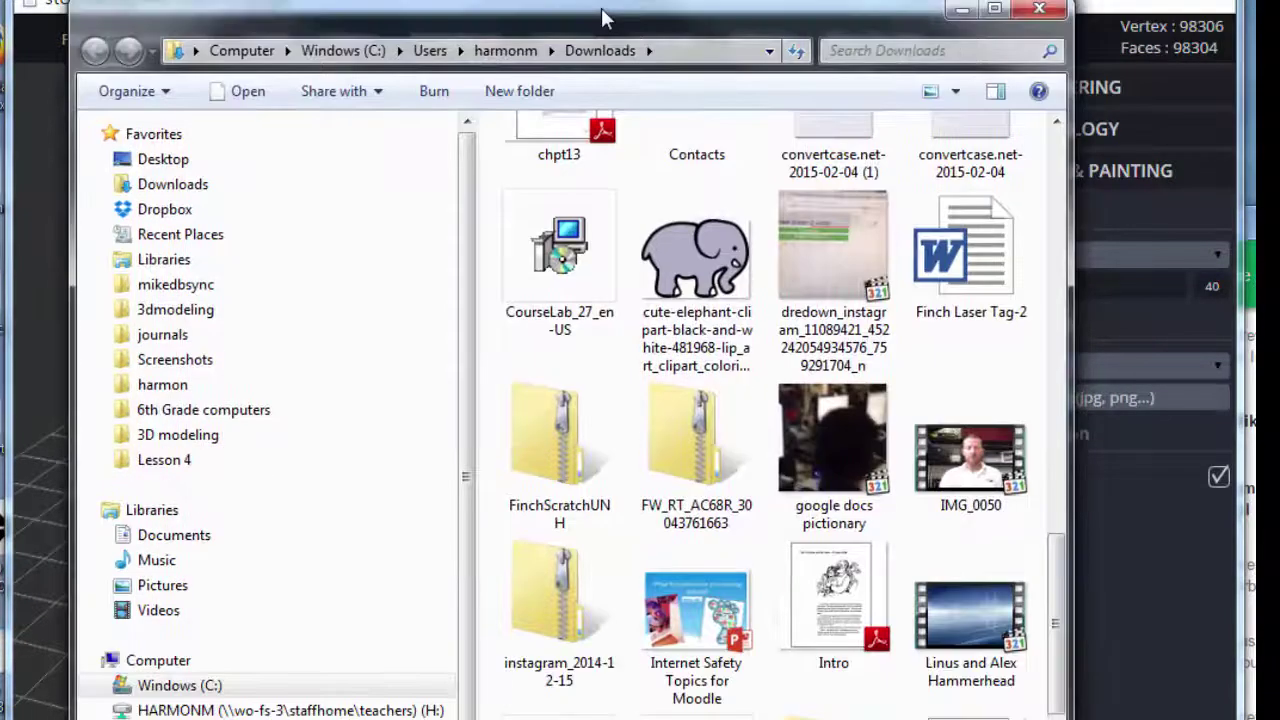
pyautogui.click(1016, 22)
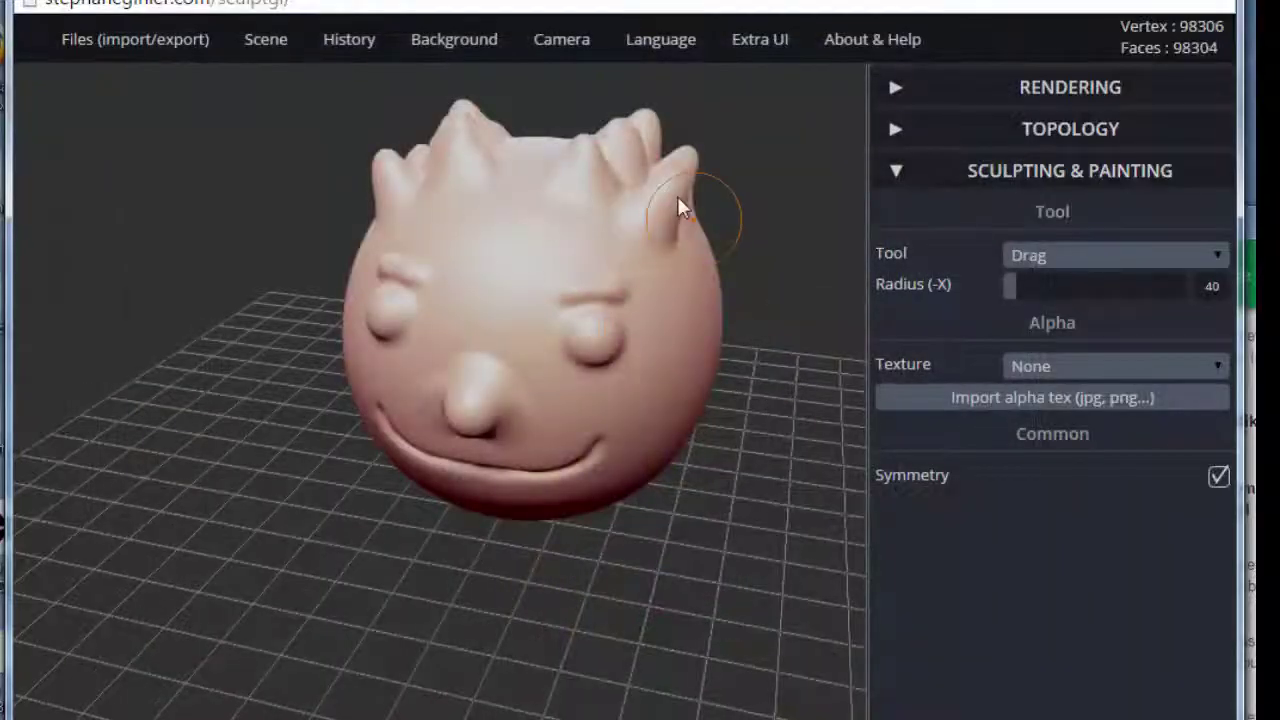
pyautogui.moveTo(678, 197); pyautogui.dragTo(630, 305, button='right')
pyautogui.scroll(-2, 626, 186)
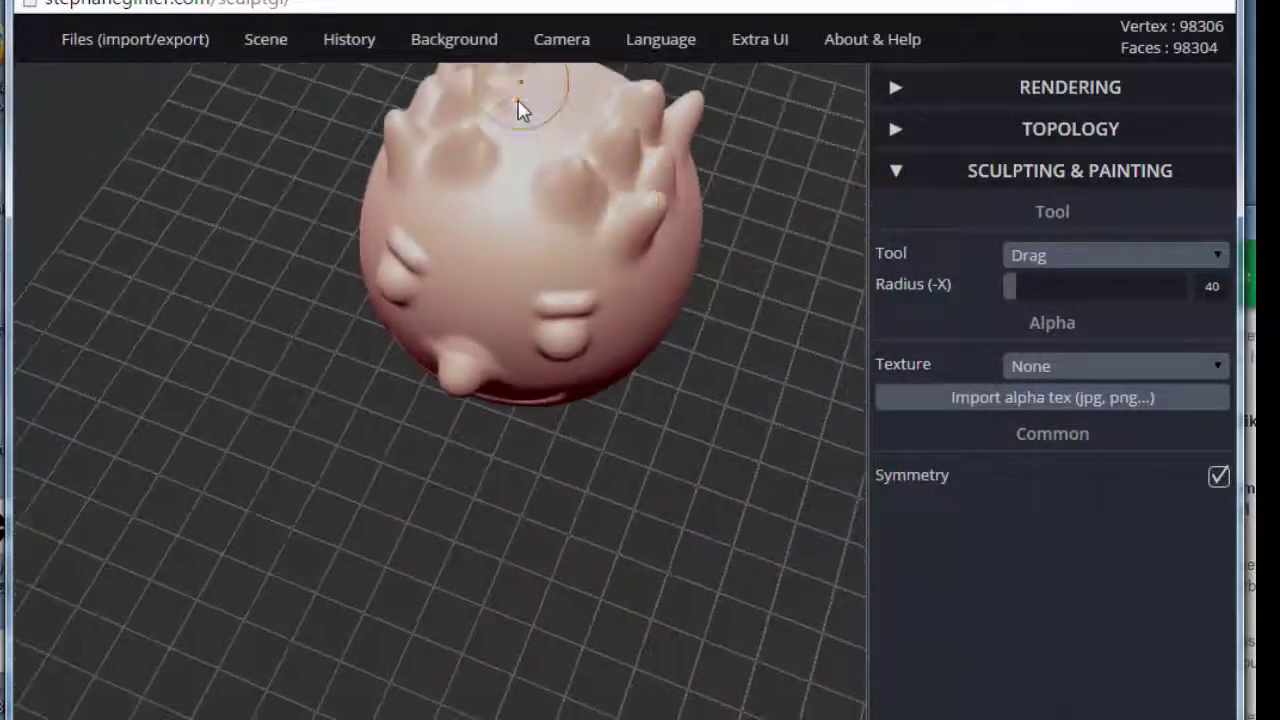
pyautogui.moveTo(566, 277)
pyautogui.mouseDown(button='right')
pyautogui.moveTo(595, 197)
pyautogui.moveTo(547, 221)
pyautogui.mouseUp(button='right')
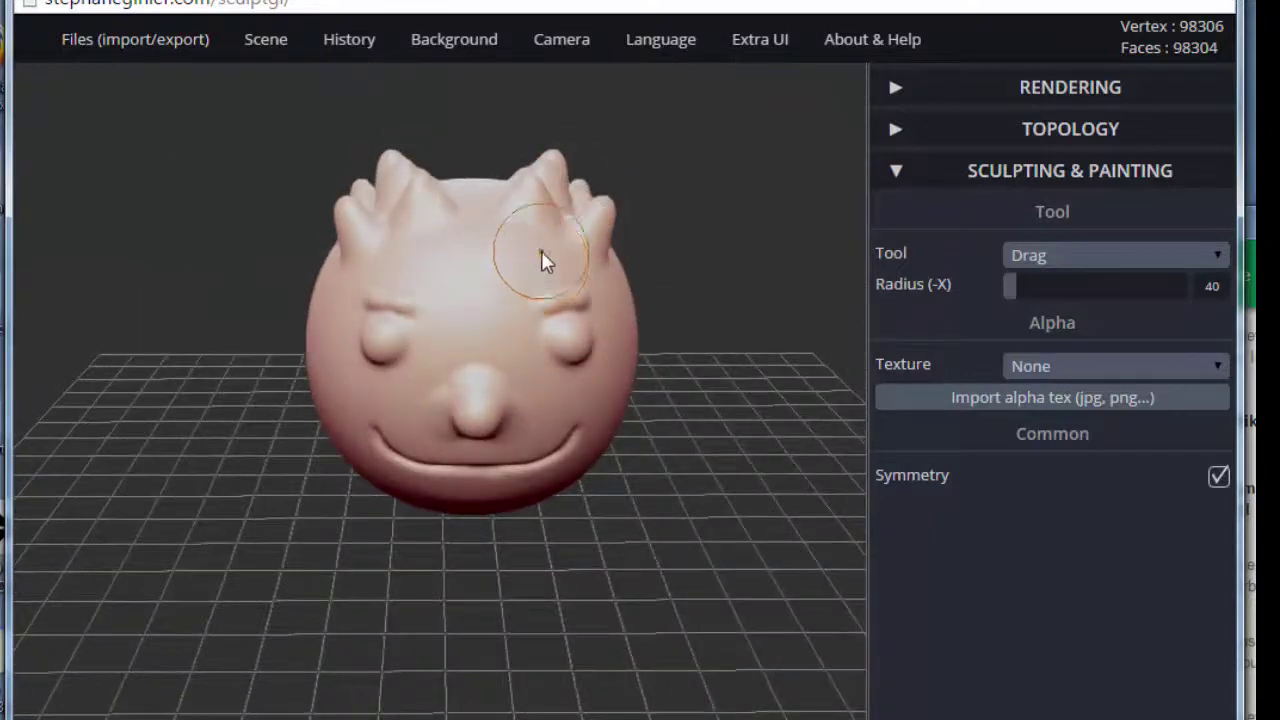